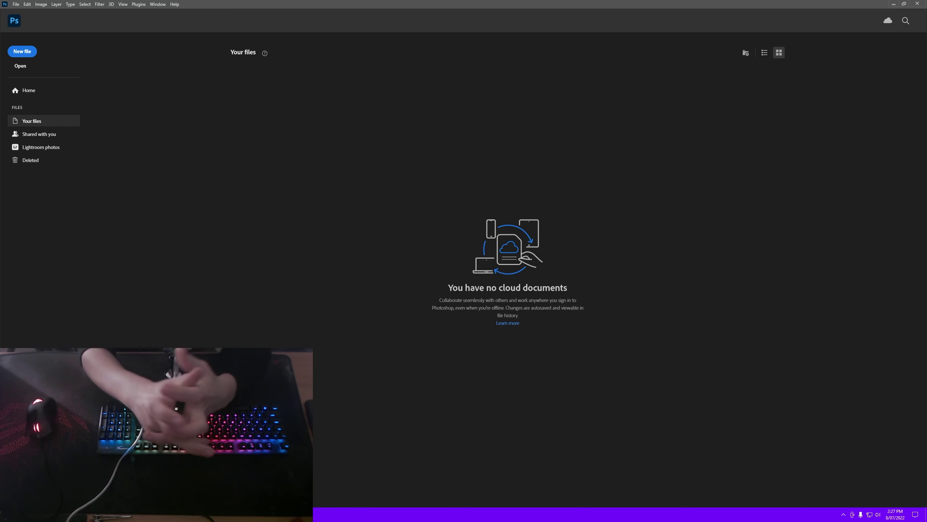
Step: Create a 2560 × 1440 px document at 72 ppi with a white background and place the SANTA BG image in it
click(24, 53)
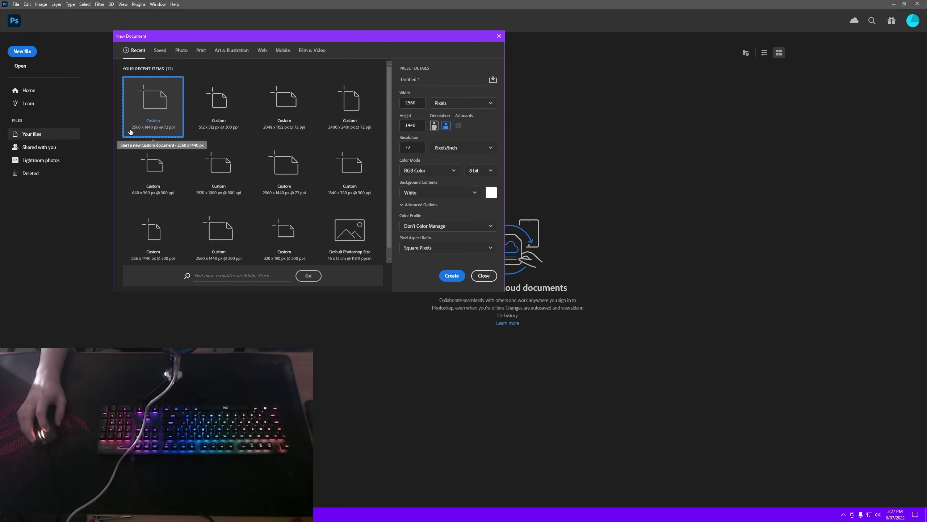
click(452, 276)
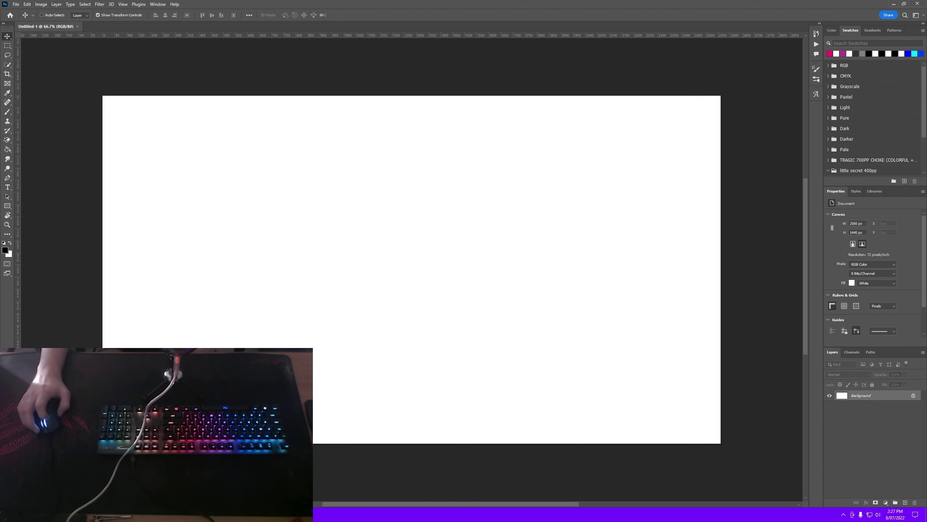
click(110, 514)
click(273, 234)
drag(275, 232, 383, 224)
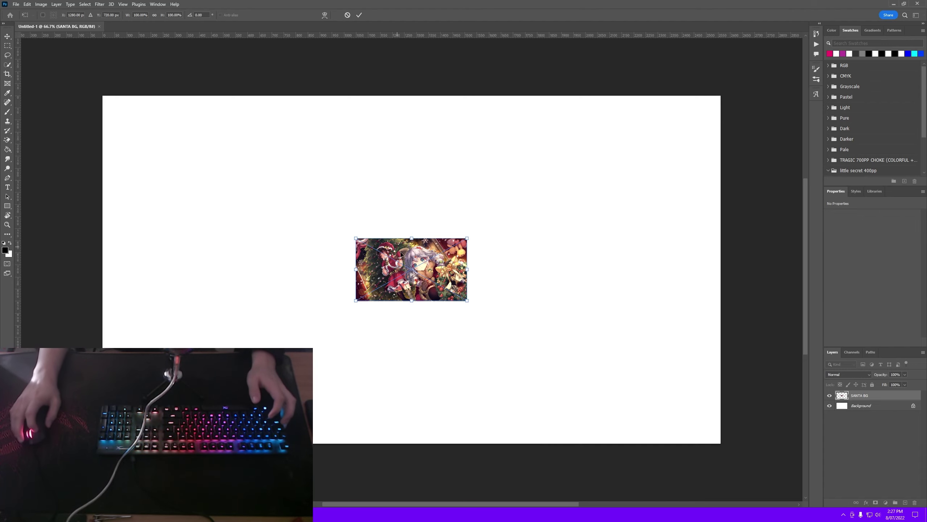
Step: Scale the placed SANTA BG image to fill the whole canvas and duplicate its layer twice
drag(406, 261, 152, 121)
drag(222, 160, 723, 445)
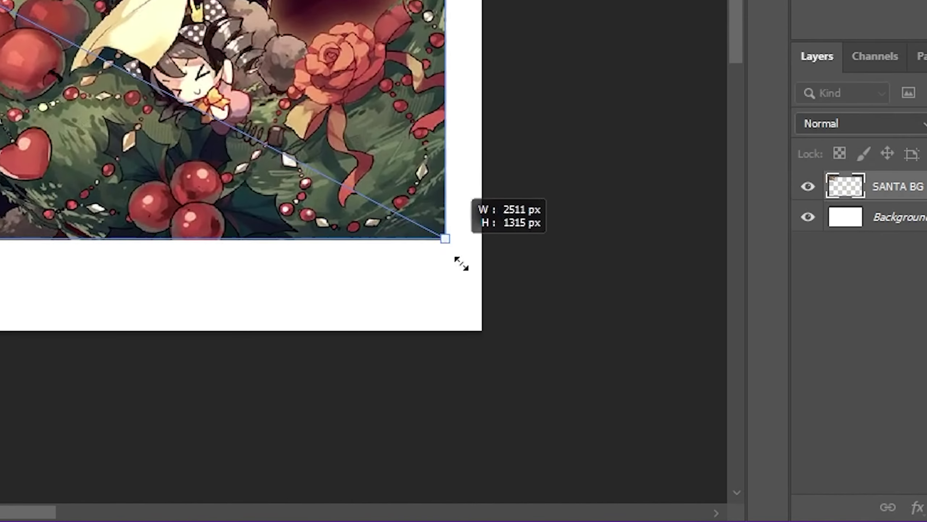
drag(490, 336, 490, 335)
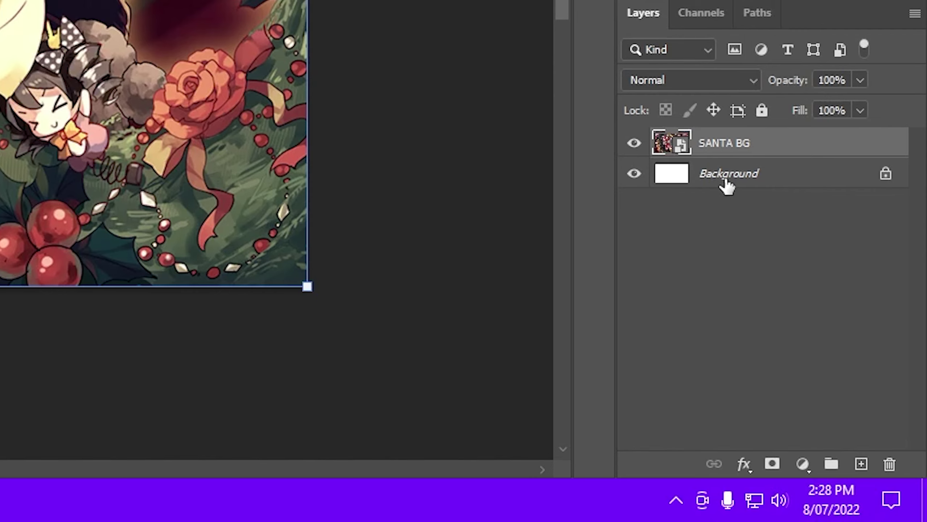
drag(726, 186, 889, 468)
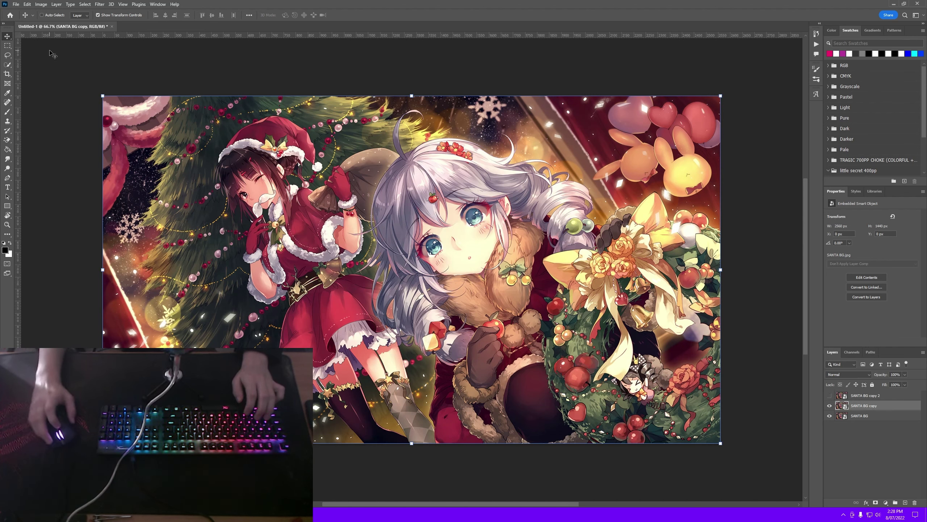
Step: Apply a Motion Blur to the SANTA BG copy layer with an angle of 15° and a distance of 200 pixels
click(100, 4)
mouse_move(116, 98)
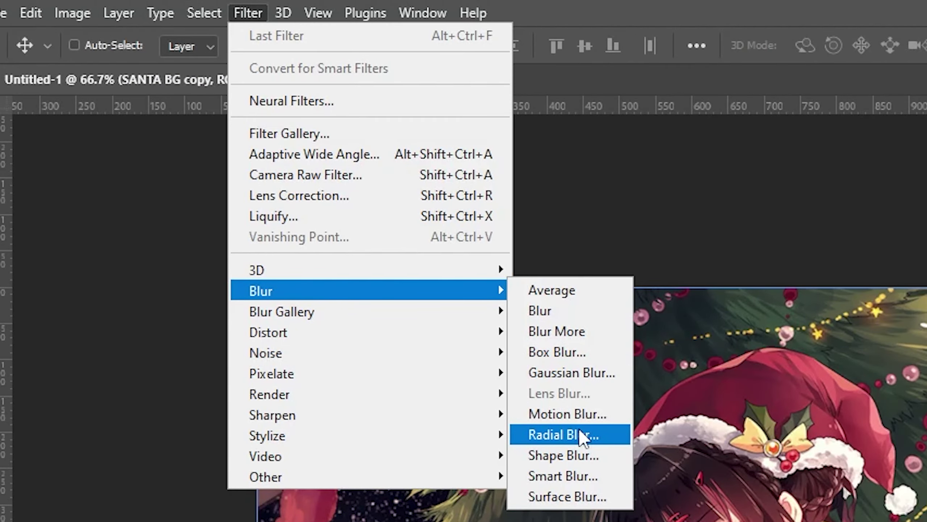
click(578, 414)
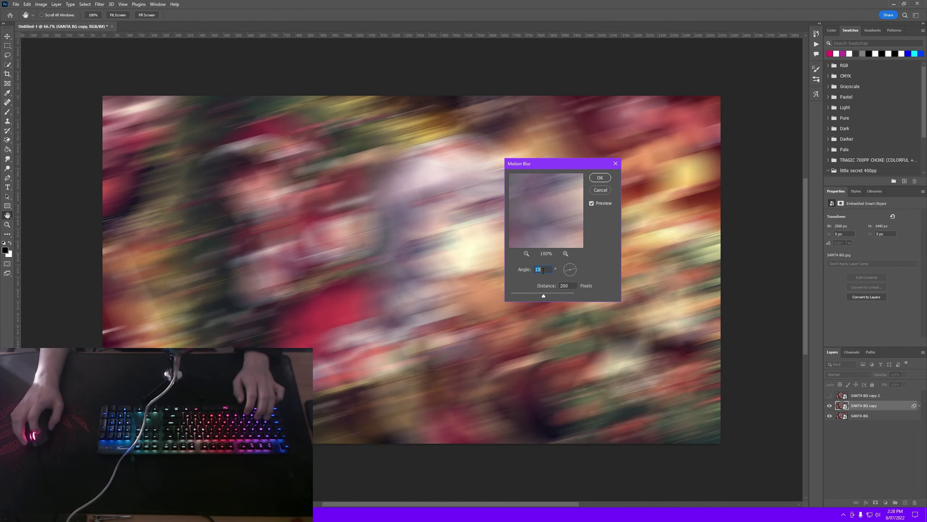
text(0)
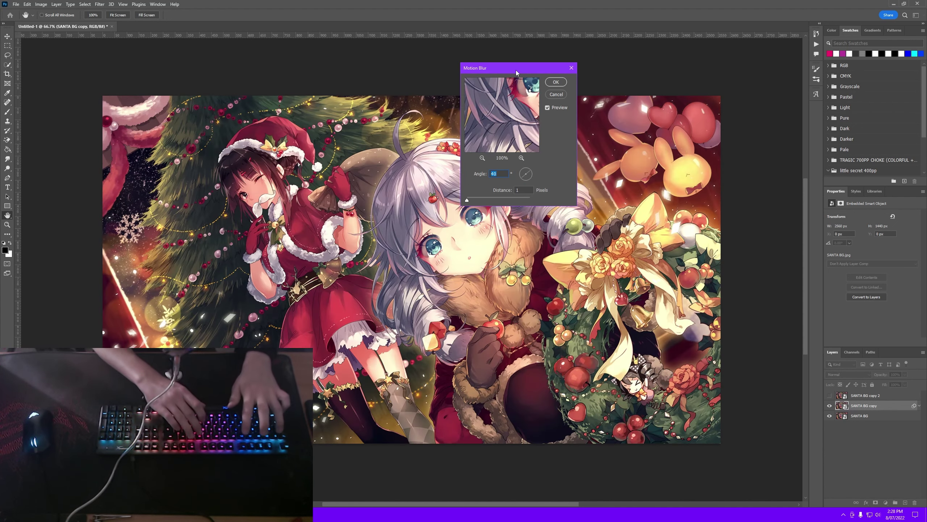
text(15)
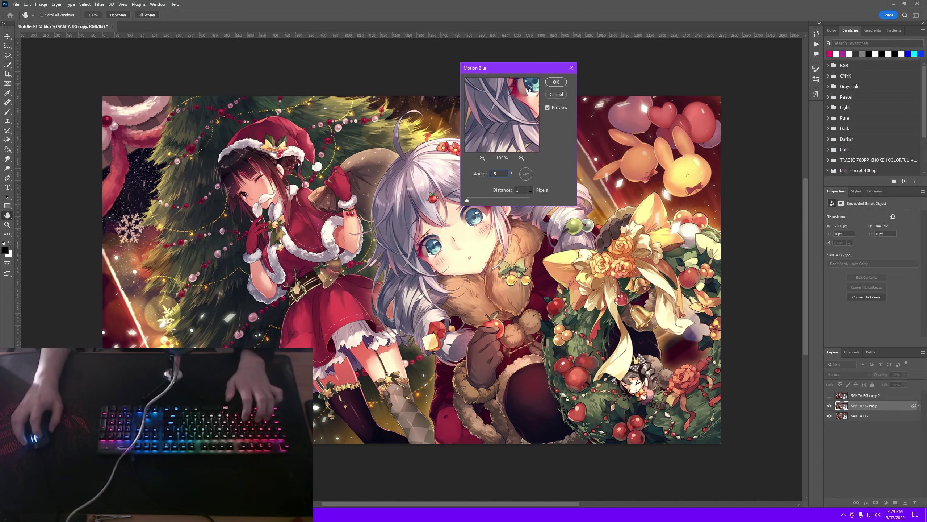
drag(531, 189, 478, 189)
text(200)
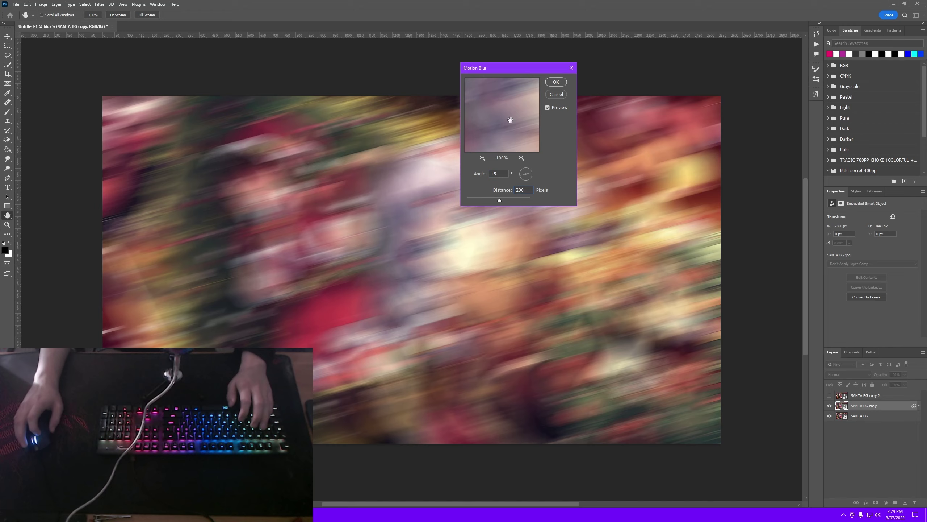
click(555, 81)
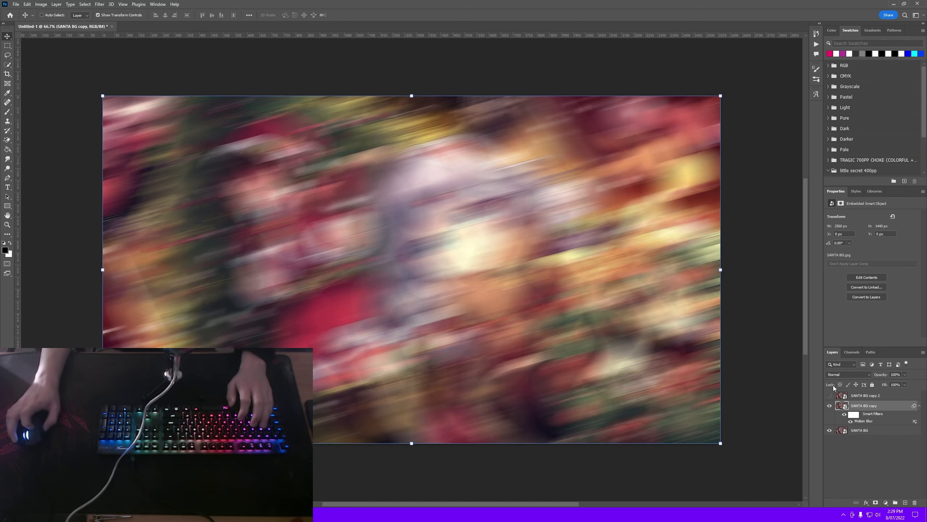
Step: Compare the image with and without the blurred layer, hide that layer, and make SANTA BG copy 2 the active layer
click(830, 405)
click(830, 405)
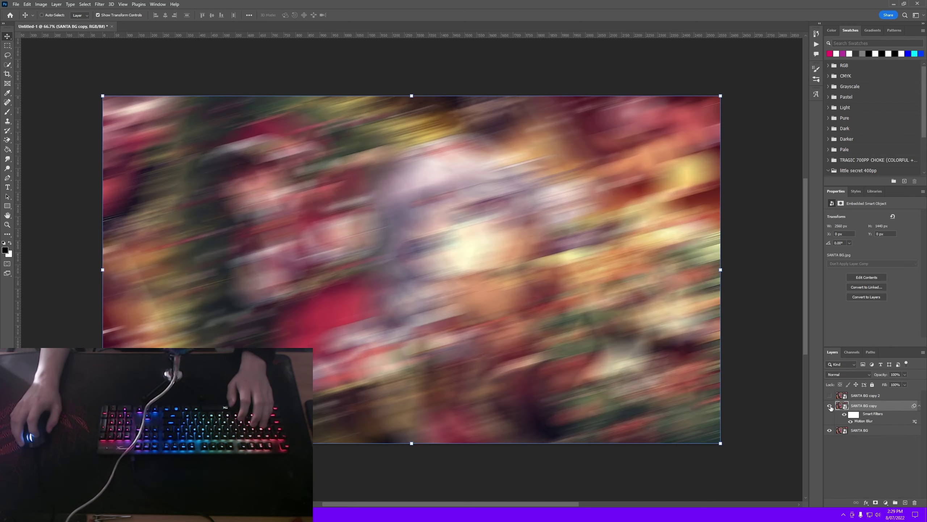
click(830, 405)
click(829, 406)
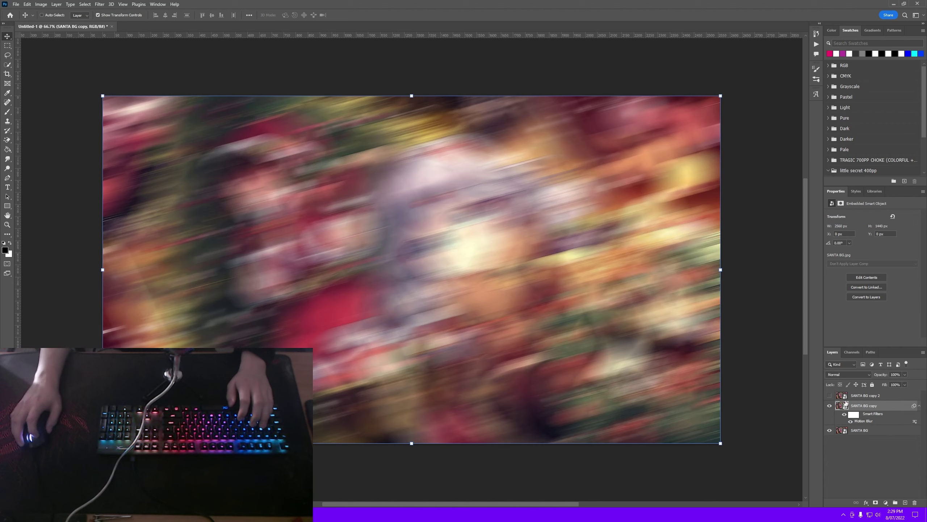
click(882, 397)
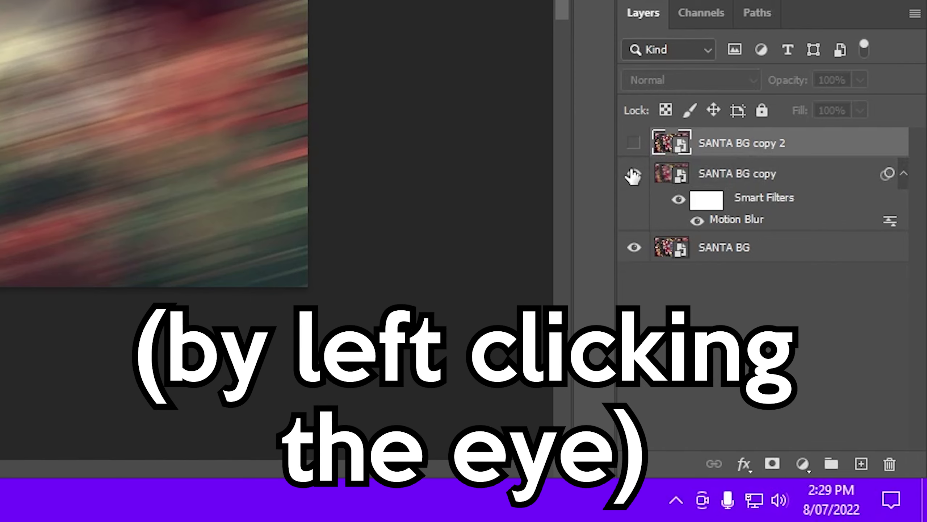
click(633, 175)
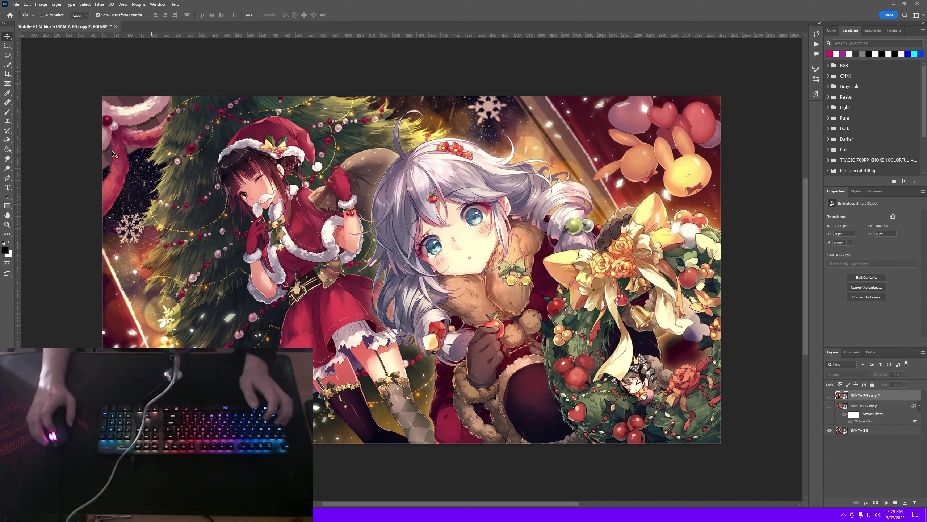
Step: Use the Quick Selection tool to select the dark-haired girl in the Santa hat and the brown sack she carries
key(w)
right_click(8, 64)
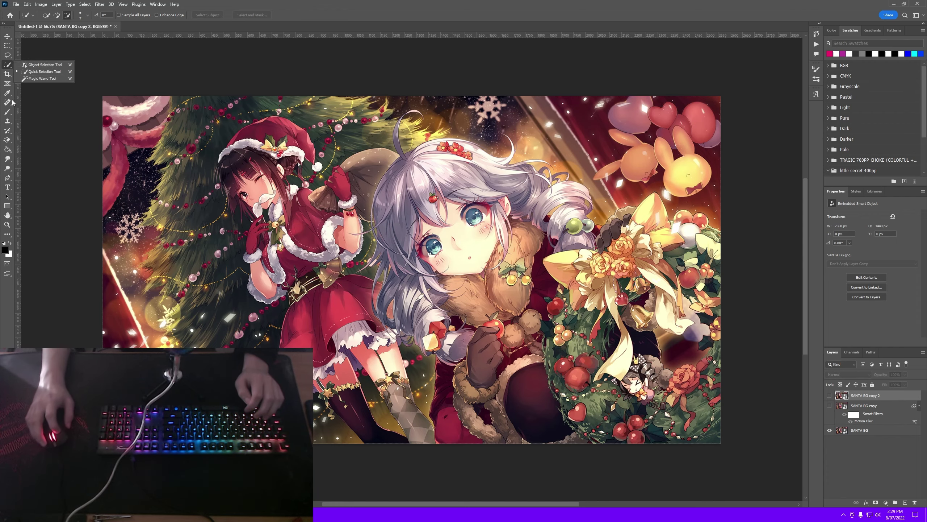
click(8, 55)
right_click(7, 55)
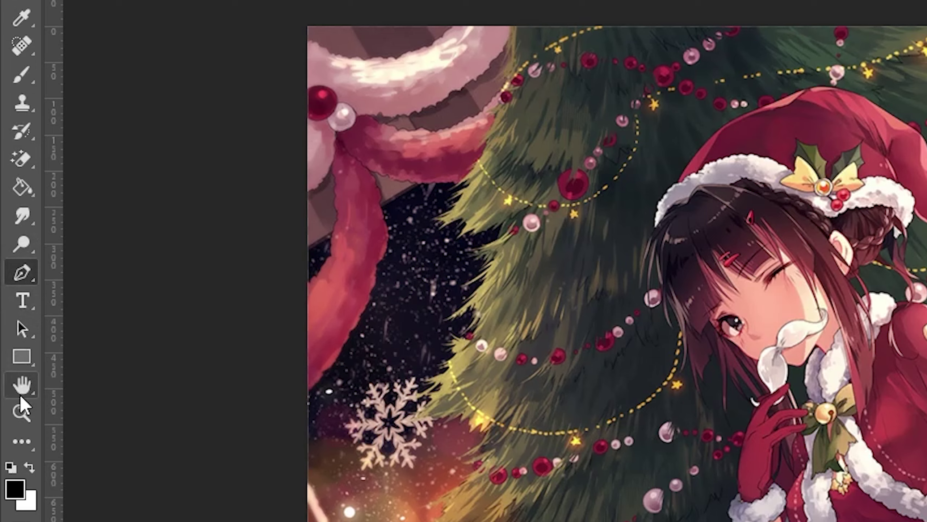
right_click(26, 278)
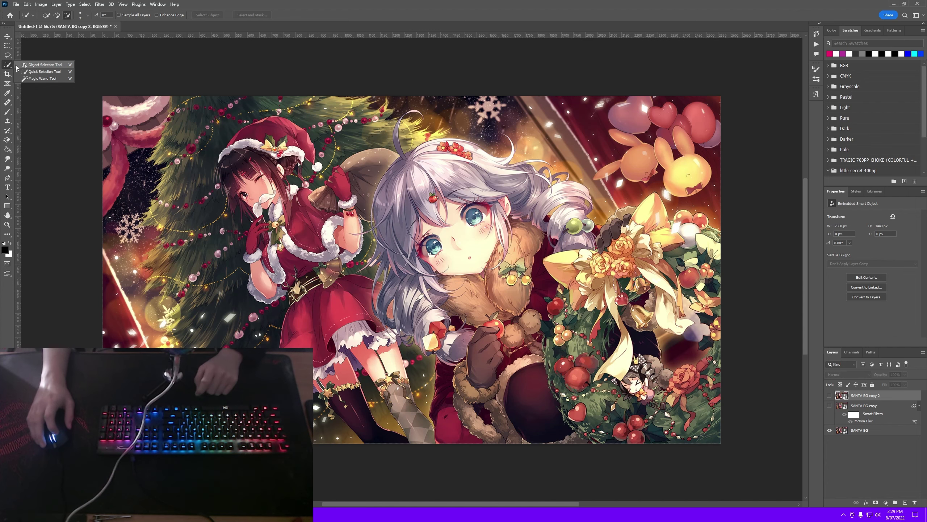
click(33, 72)
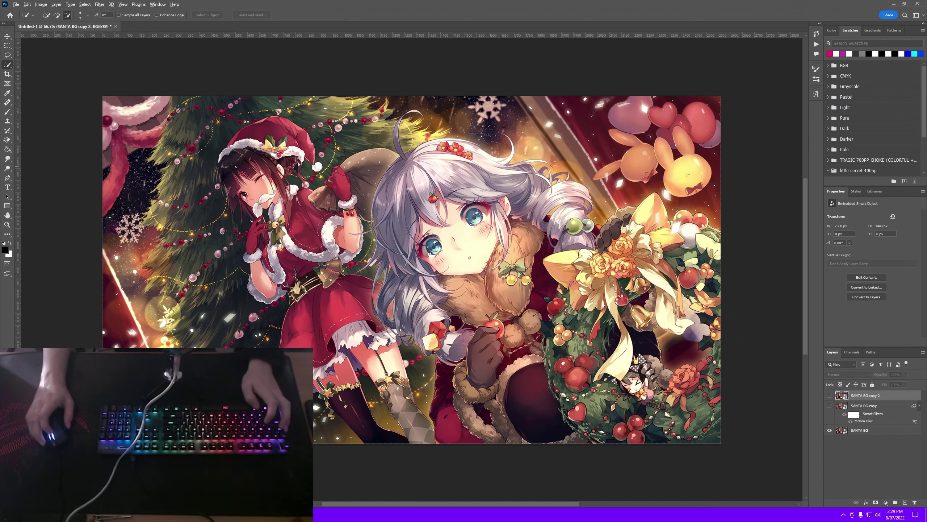
scroll(236, 167, up, 6)
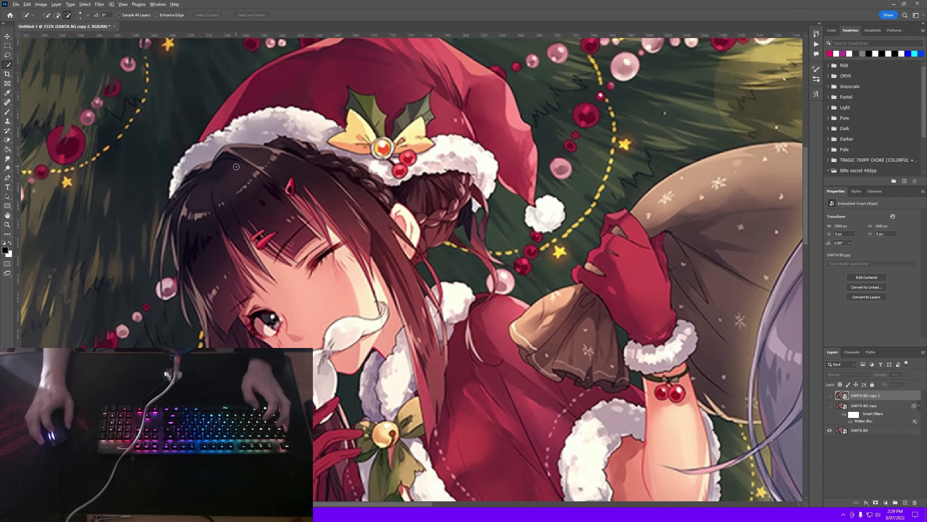
scroll(302, 166, down, 2)
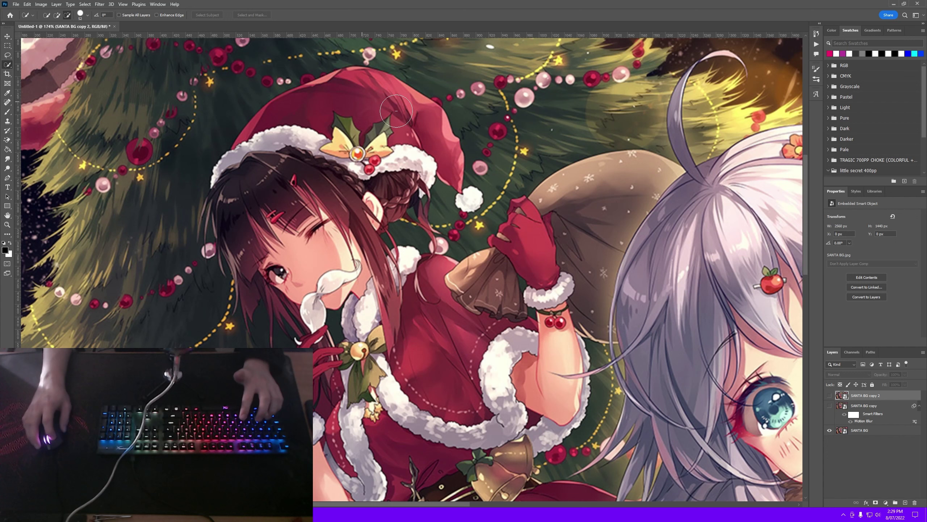
scroll(397, 111, down, 1)
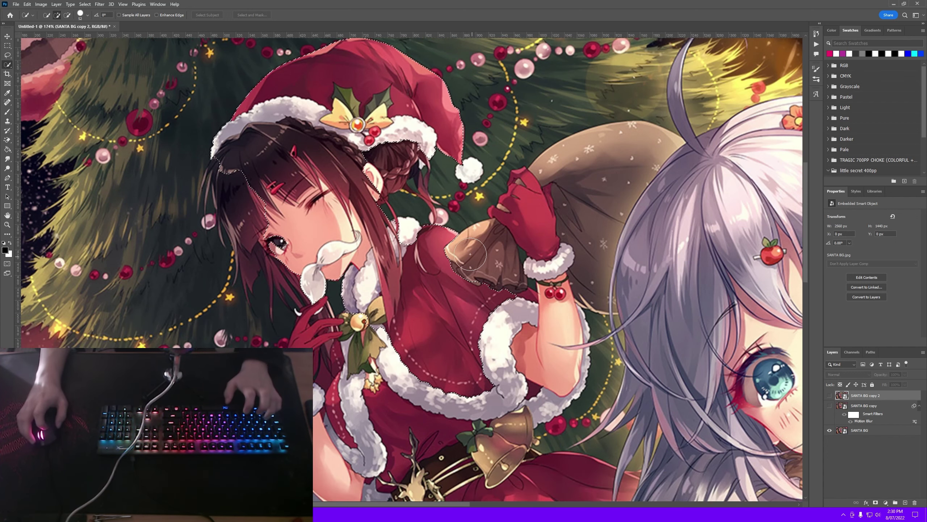
mouse_move(471, 254)
mouse_down()
mouse_move(463, 270)
mouse_move(521, 233)
mouse_move(694, 245)
mouse_move(613, 241)
mouse_up()
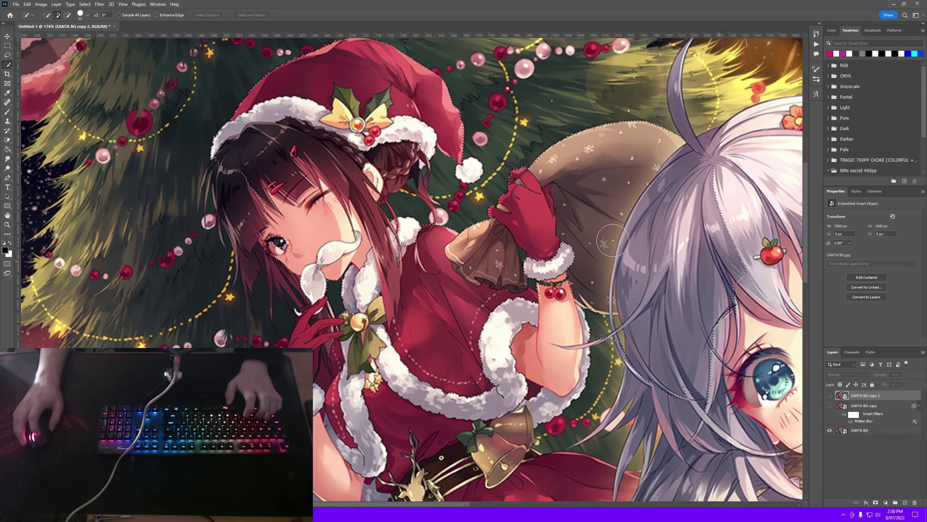
Step: Extend the selection over the Santa girl's hair, arms, skirt and legs down to the canvas edge
drag(513, 353, 500, 341)
scroll(365, 263, down, 2)
mouse_move(268, 202)
mouse_down()
mouse_move(216, 117)
mouse_move(265, 302)
mouse_up()
scroll(178, 87, down, 1)
scroll(230, 261, down, 1)
scroll(419, 82, down, 7)
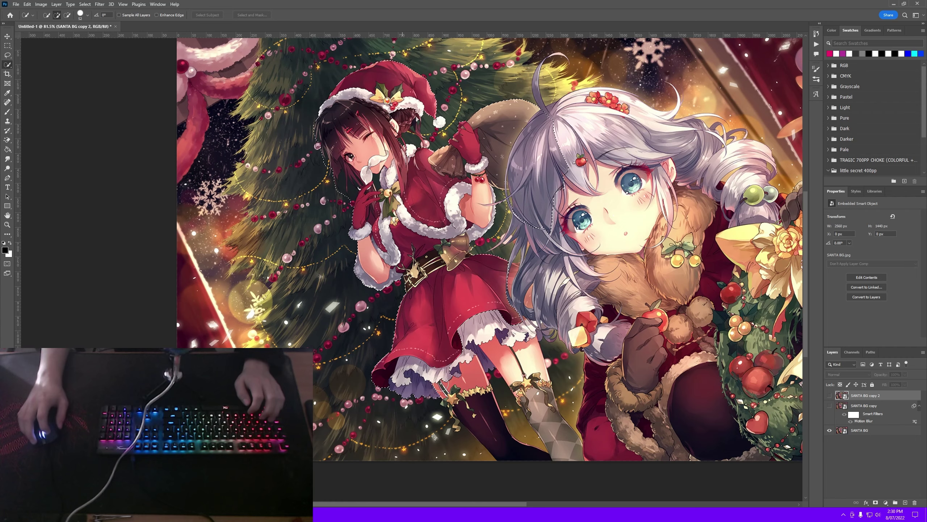
drag(423, 234, 518, 314)
scroll(567, 269, up, 7)
scroll(614, 314, down, 3)
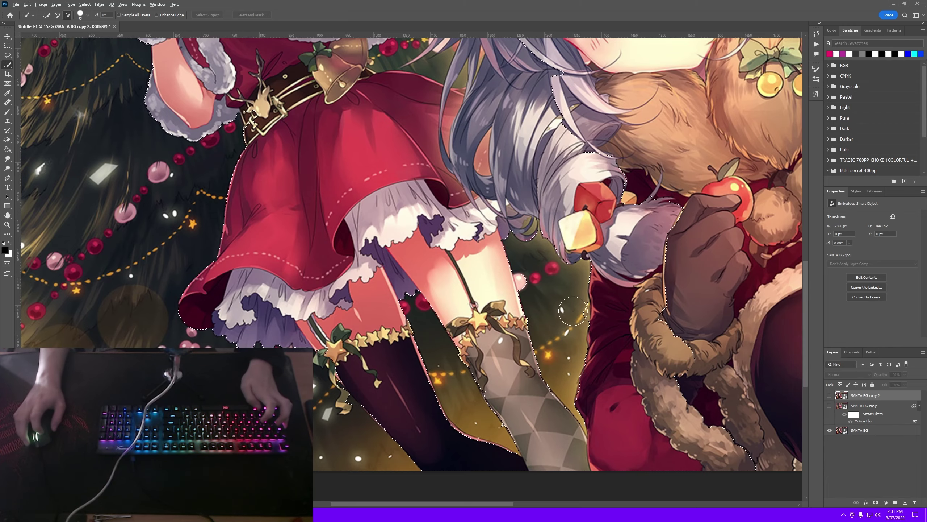
Step: Clean up the selection edge along the red coat and add the silver-haired girl and the wreath to the selection
drag(570, 310, 600, 323)
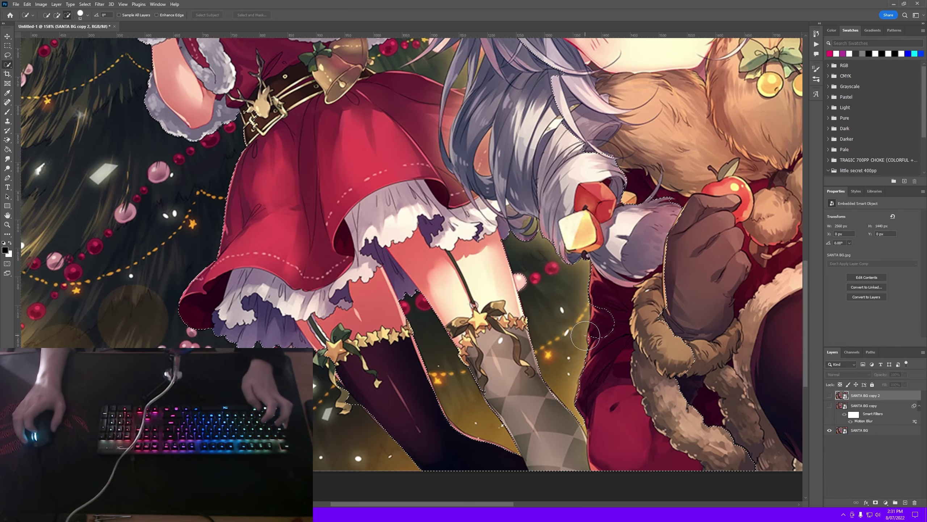
scroll(585, 335, down, 4)
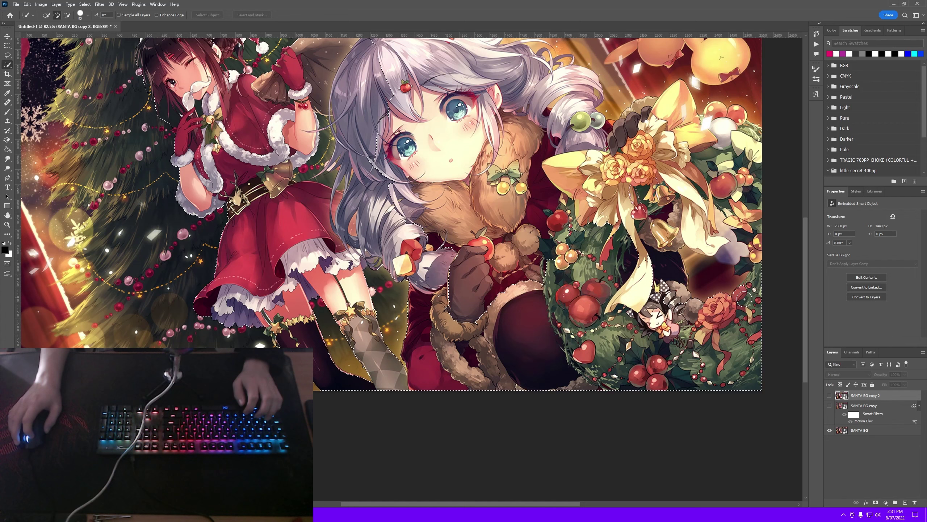
mouse_move(744, 298)
mouse_down()
mouse_move(669, 222)
mouse_move(528, 344)
mouse_up()
scroll(559, 222, up, 6)
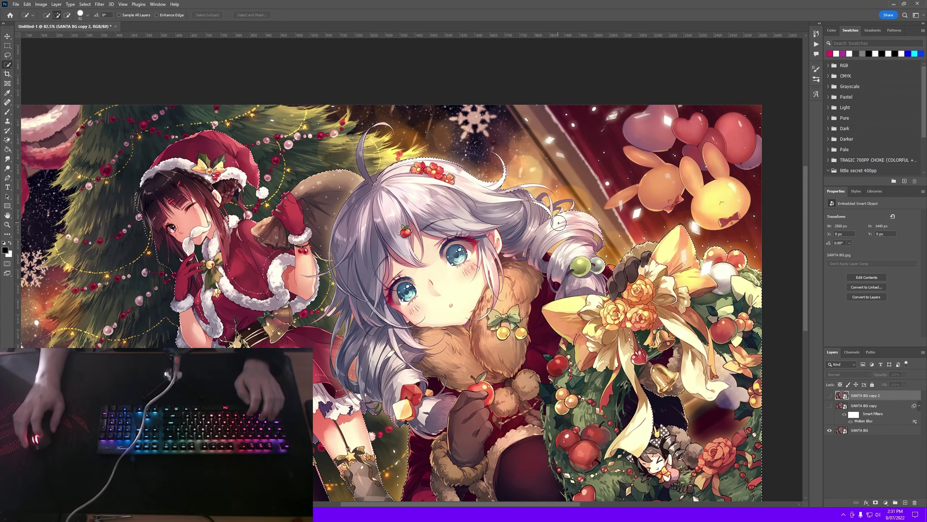
scroll(558, 223, down, 3)
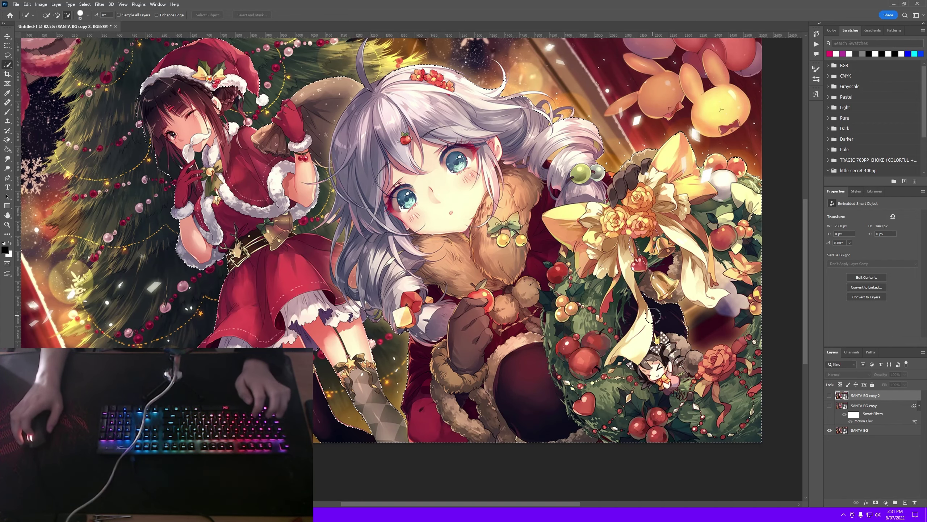
Step: Subtract the blurred background visible through the wreath opening beside the gold bell from the selection
drag(636, 300, 635, 300)
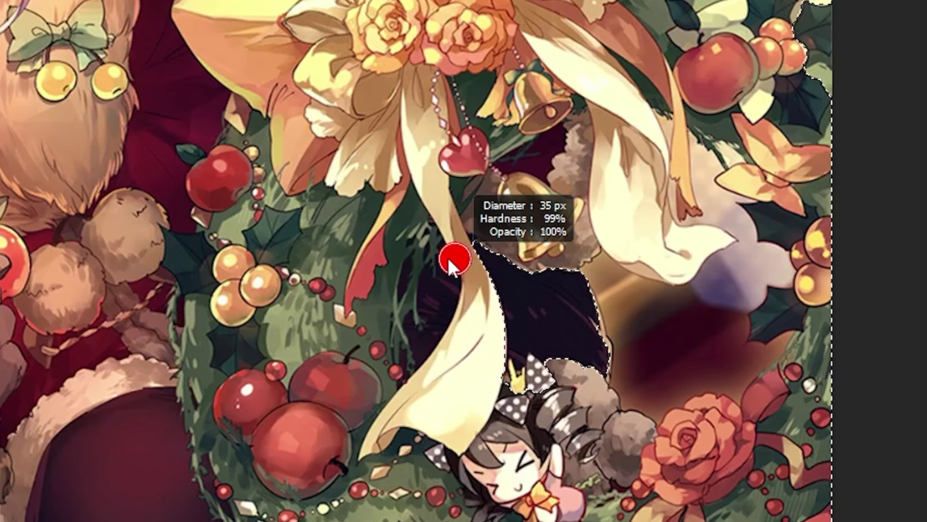
drag(449, 260, 448, 257)
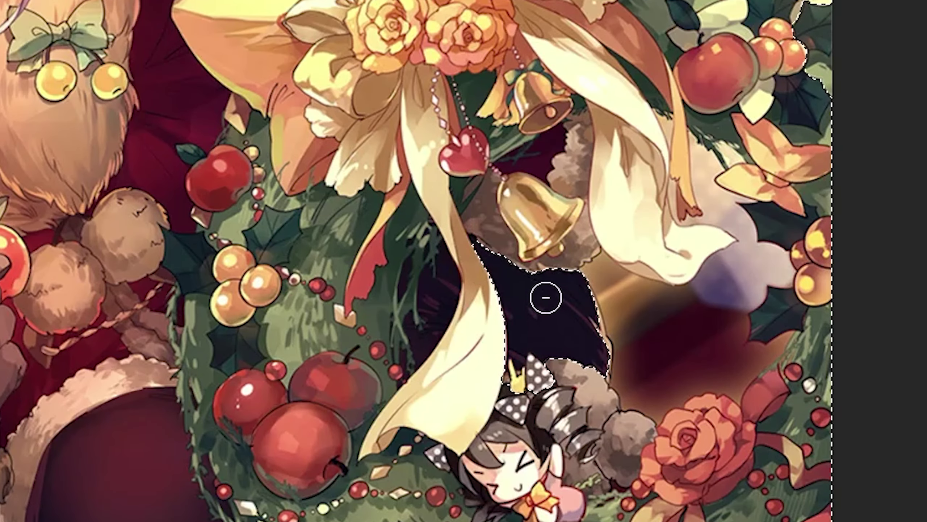
scroll(547, 297, up, 4)
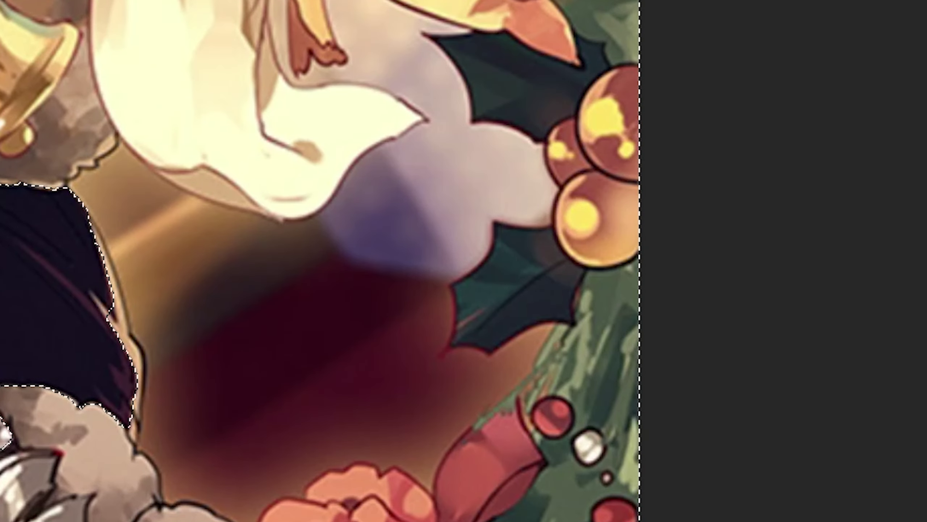
drag(2, 380, 11, 419)
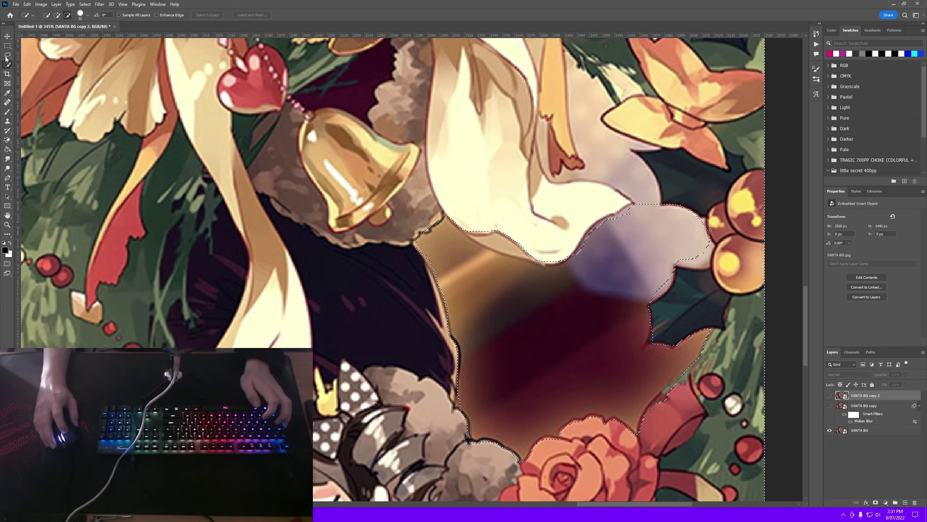
Step: Refine the selection edge of the wreath opening with the Lasso tool along the holly leaves, berries and red ribbon
right_click(8, 55)
click(34, 56)
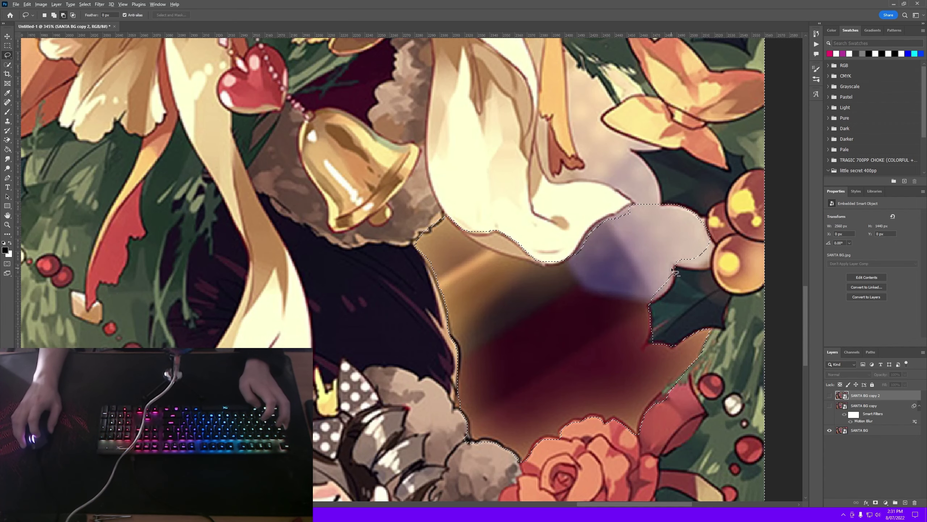
drag(664, 293, 648, 273)
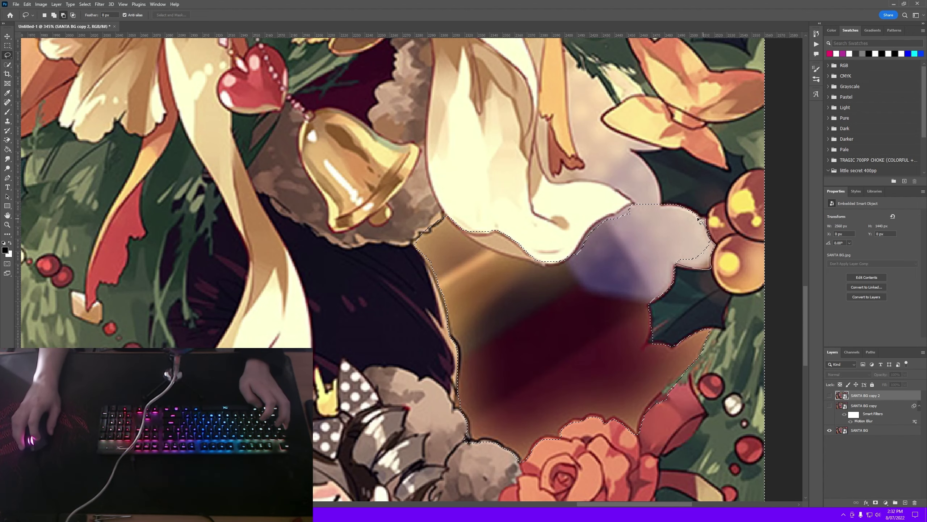
scroll(700, 220, up, 1)
drag(461, 260, 437, 240)
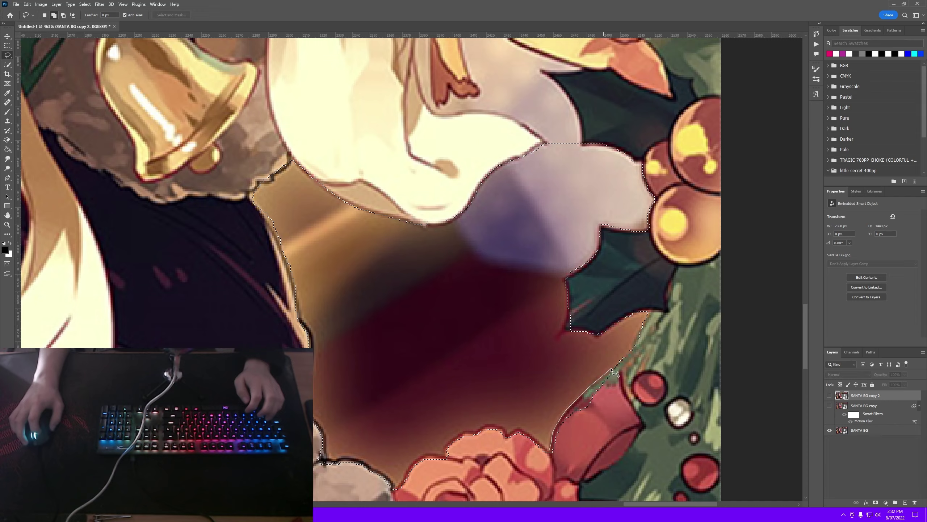
drag(612, 370, 587, 393)
scroll(585, 347, down, 3)
drag(585, 347, 607, 446)
Step: Refine the selection around the torn ribbon end hanging into the wreath opening, subtracting the blurred gap between it and the cream ribbon
key(w)
alt+right_click(561, 300)
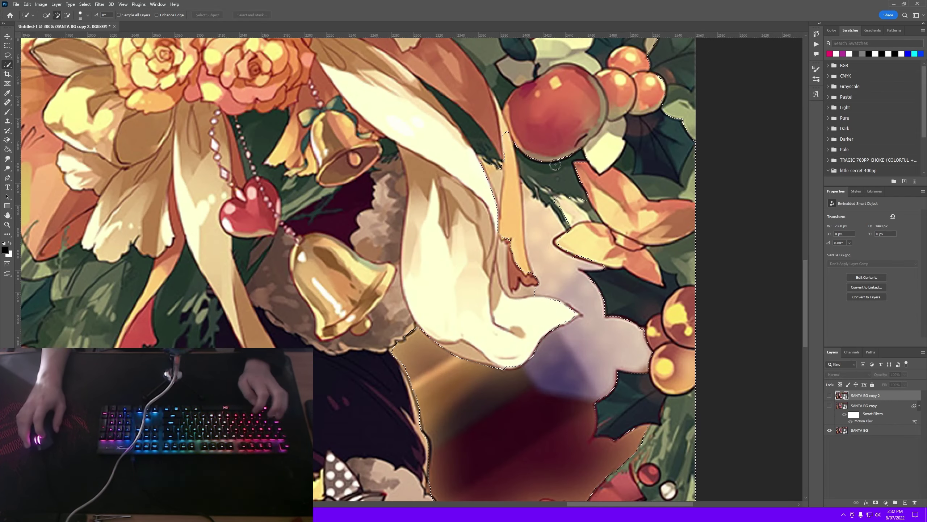
key(l)
scroll(521, 284, up, 2)
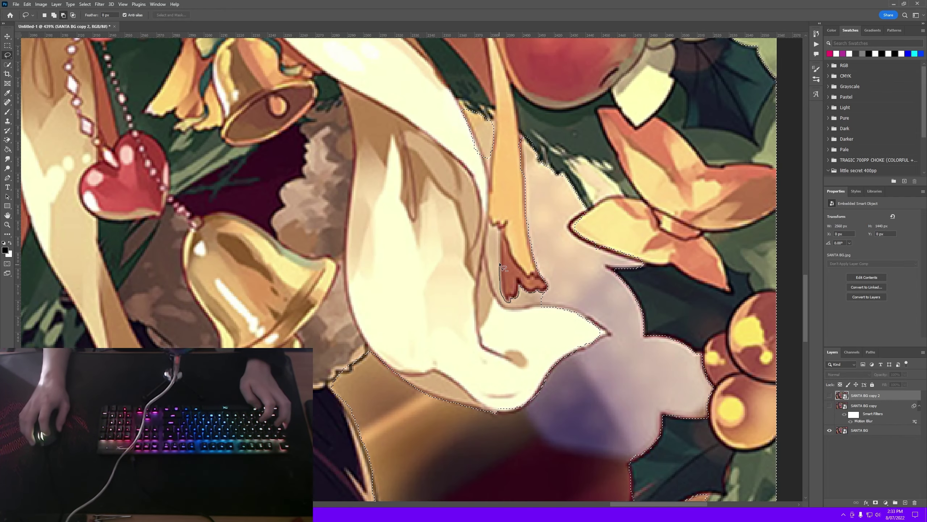
drag(487, 240, 539, 307)
scroll(482, 113, down, 1)
drag(471, 101, 491, 192)
scroll(477, 157, up, 3)
scroll(519, 179, down, 2)
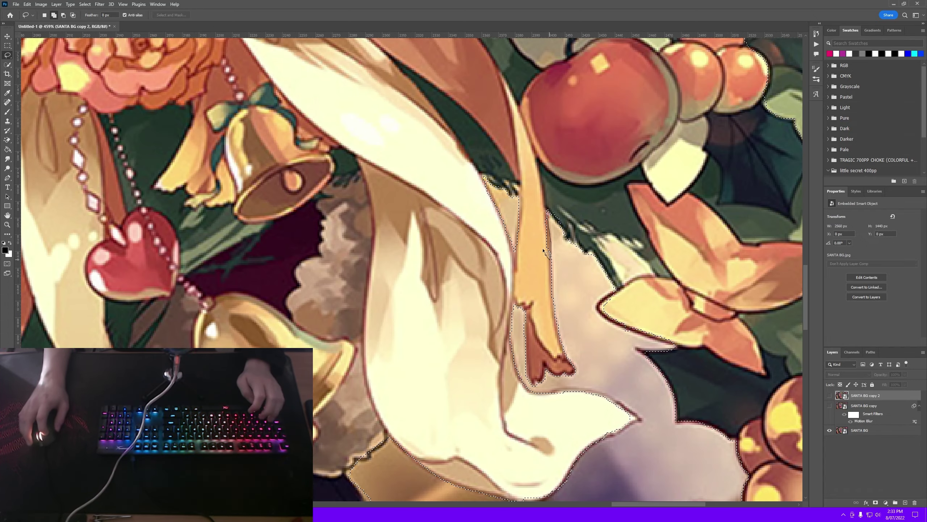
Step: Subtract the yellow background gap inside the silver-haired girl's hair bun, above the green bead, from the selection
scroll(547, 262, down, 9)
scroll(377, 168, up, 9)
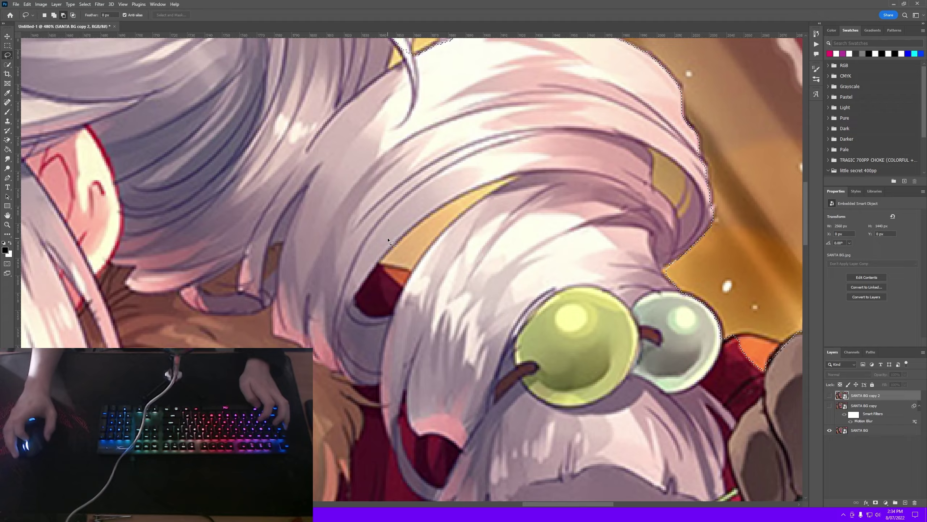
scroll(388, 239, down, 8)
scroll(394, 245, up, 4)
scroll(403, 251, down, 4)
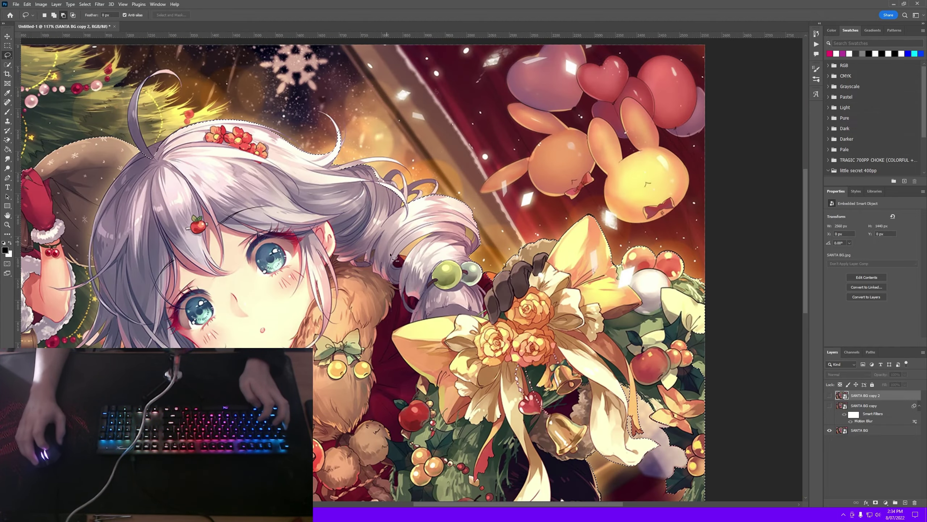
scroll(390, 254, up, 8)
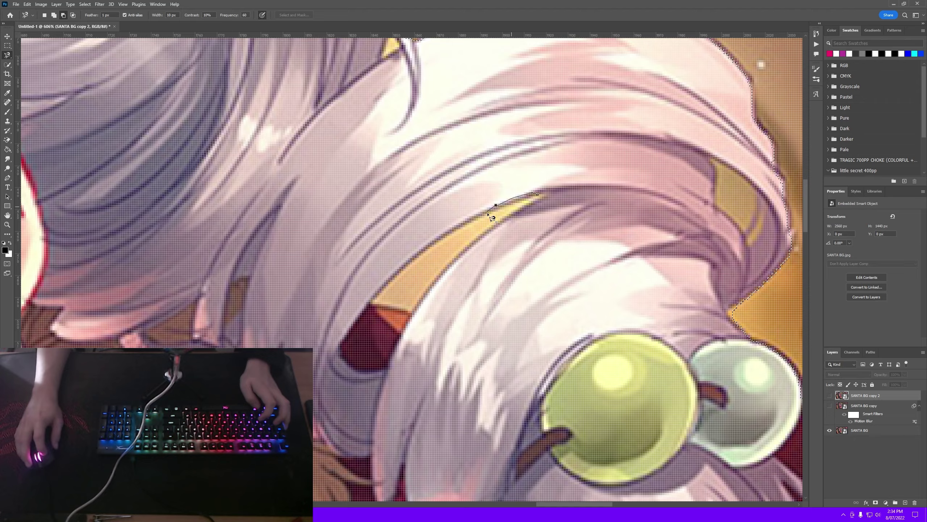
key(v)
scroll(545, 216, down, 3)
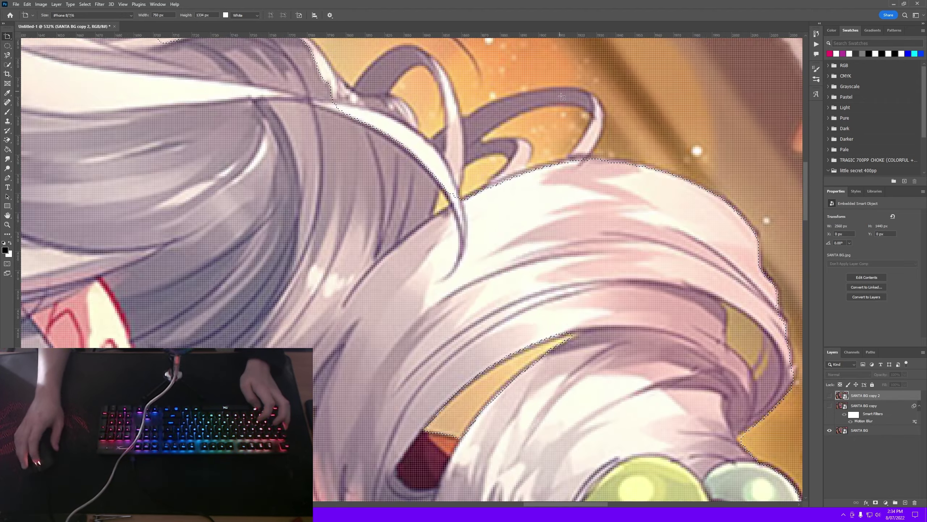
Step: Add the curled hair loops above the silver-haired girl's bun to the selection, leaving out the orange background inside them
key(w)
scroll(511, 222, up, 3)
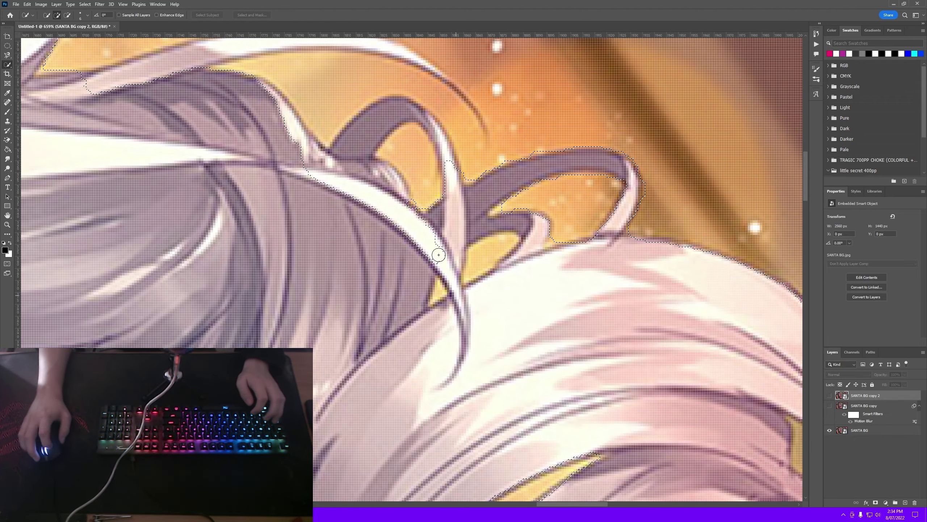
key(l)
scroll(503, 197, up, 3)
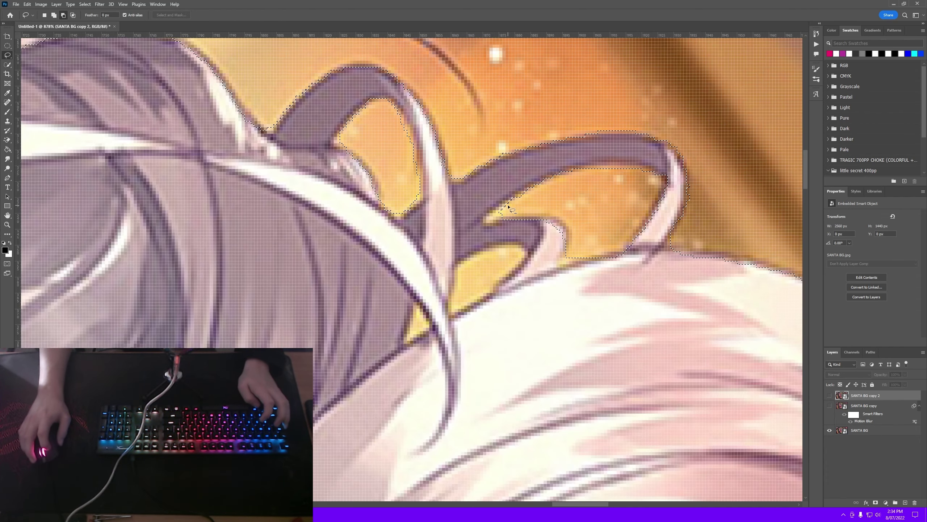
mouse_move(506, 205)
mouse_down()
mouse_move(488, 222)
mouse_move(513, 211)
mouse_up()
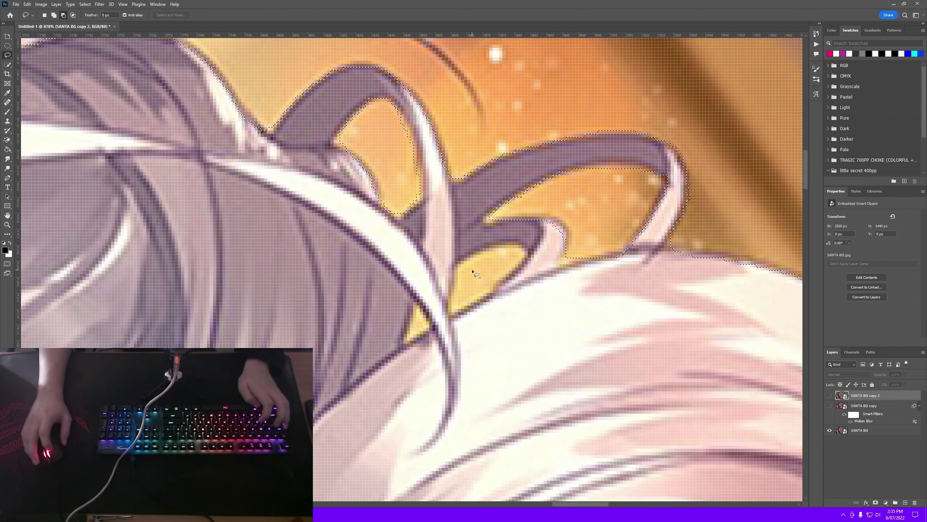
Step: Subtract the two small yellow background gaps at the base of the hair loops from the selection
click(6, 66)
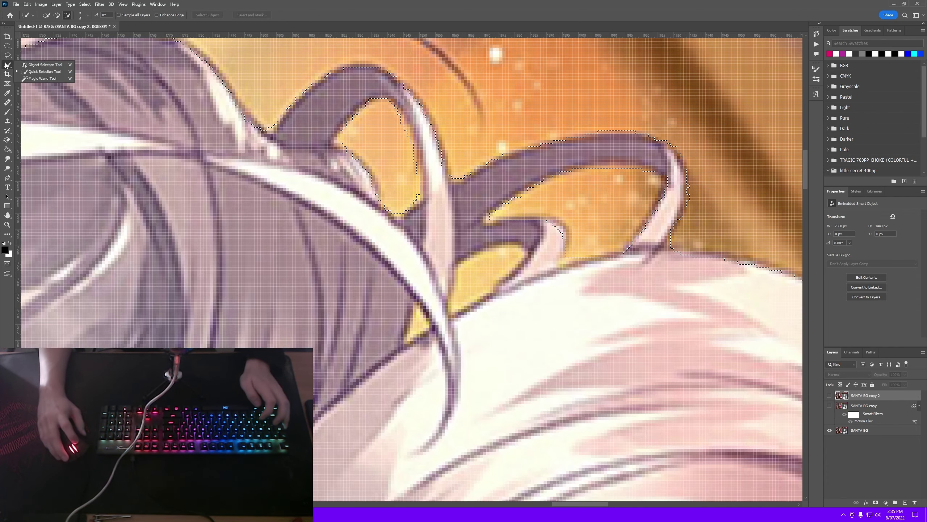
click(44, 72)
click(472, 269)
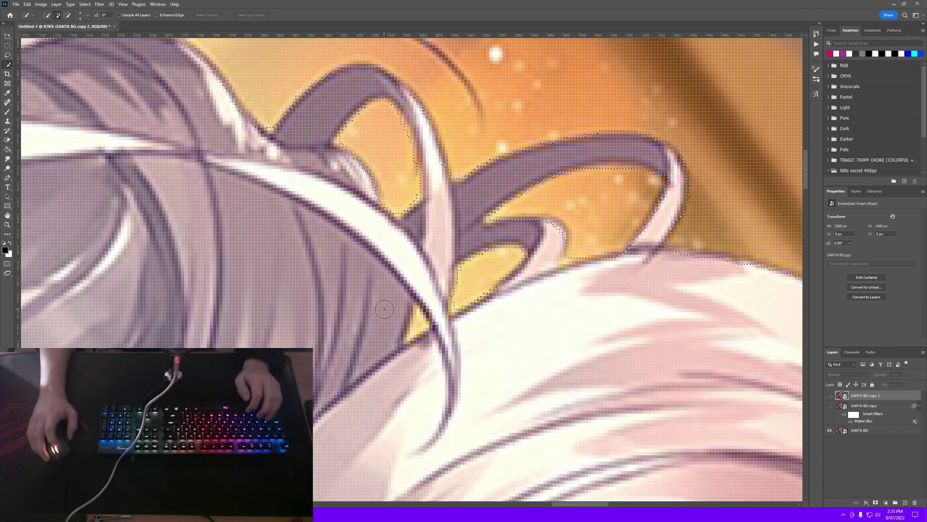
click(7, 55)
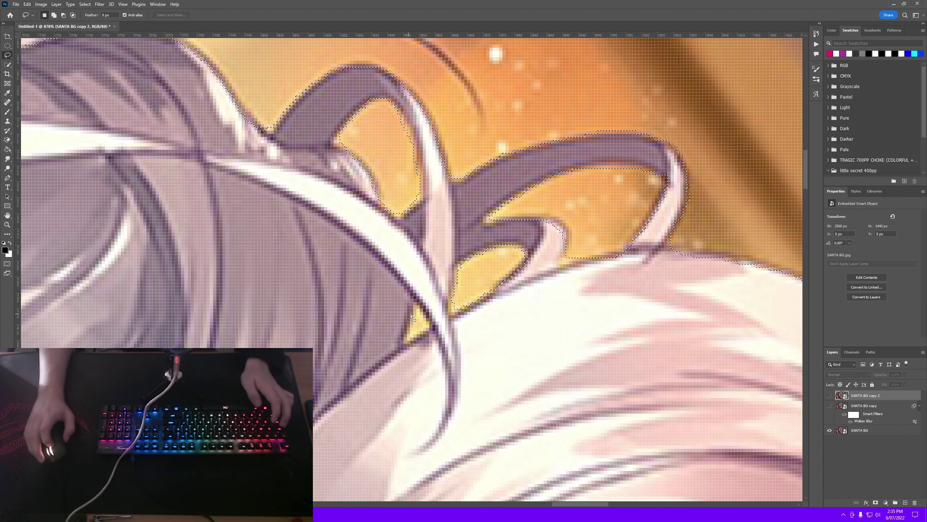
drag(418, 306, 429, 335)
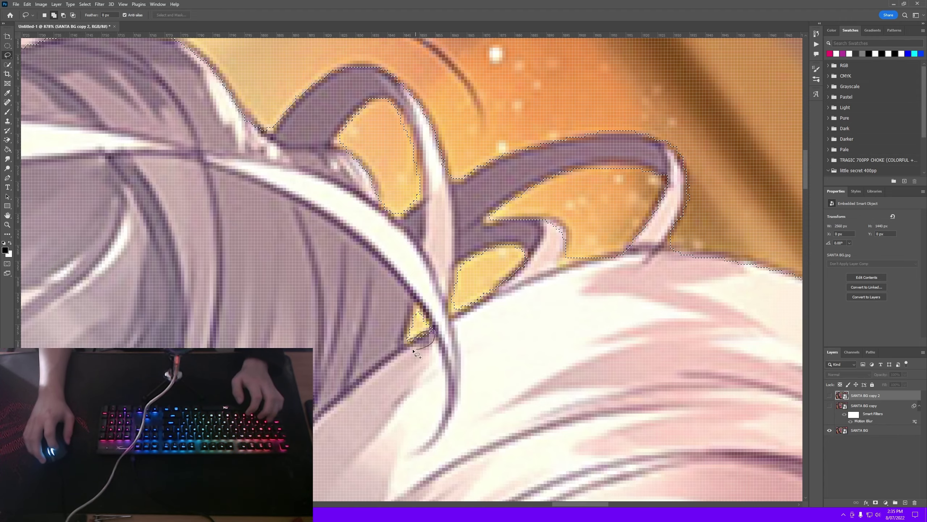
scroll(504, 334, down, 3)
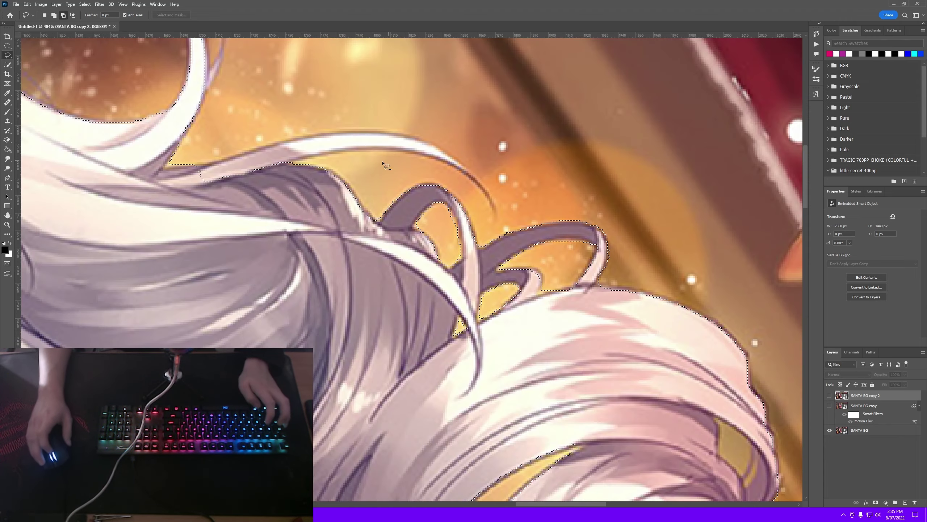
Step: Add the long arched hair strand above the loops to the selection and refine its edge down to the pointed tip
scroll(329, 193, up, 3)
scroll(444, 223, down, 1)
scroll(444, 224, down, 5)
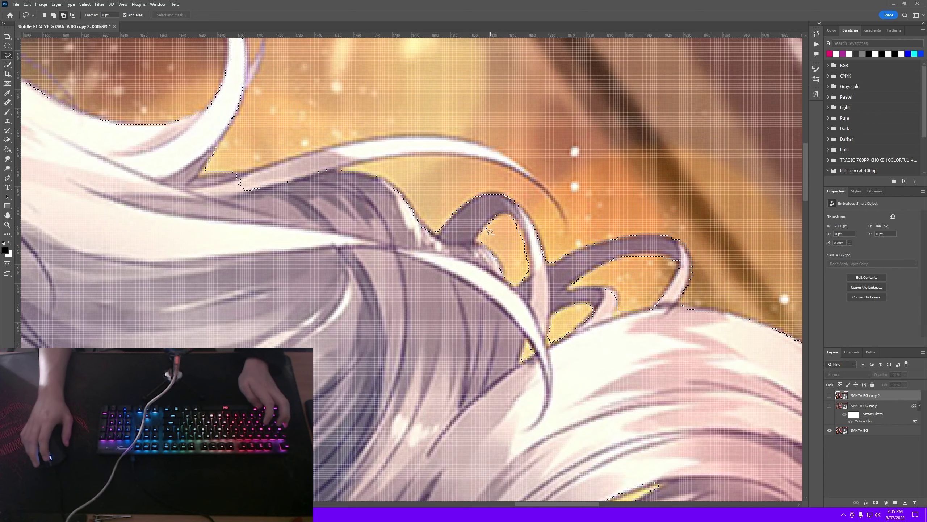
scroll(389, 170, up, 4)
scroll(389, 171, up, 1)
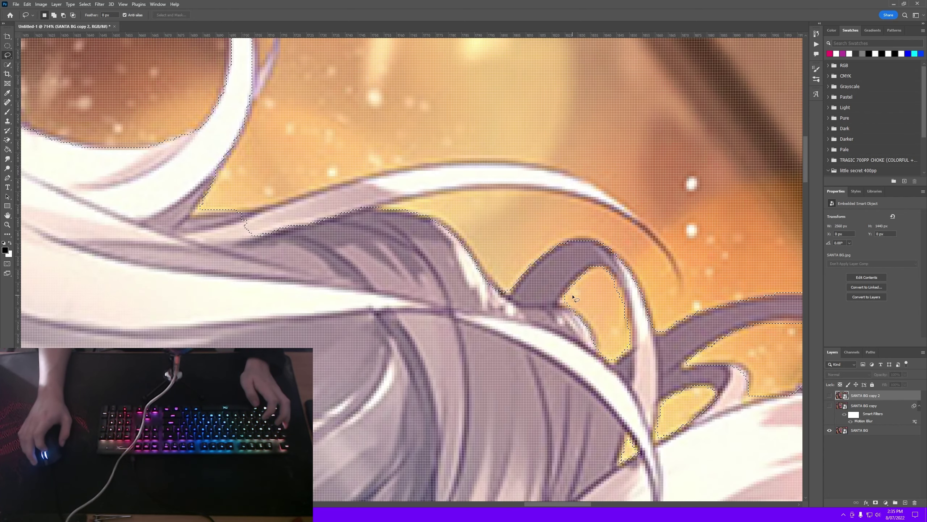
key(shift)
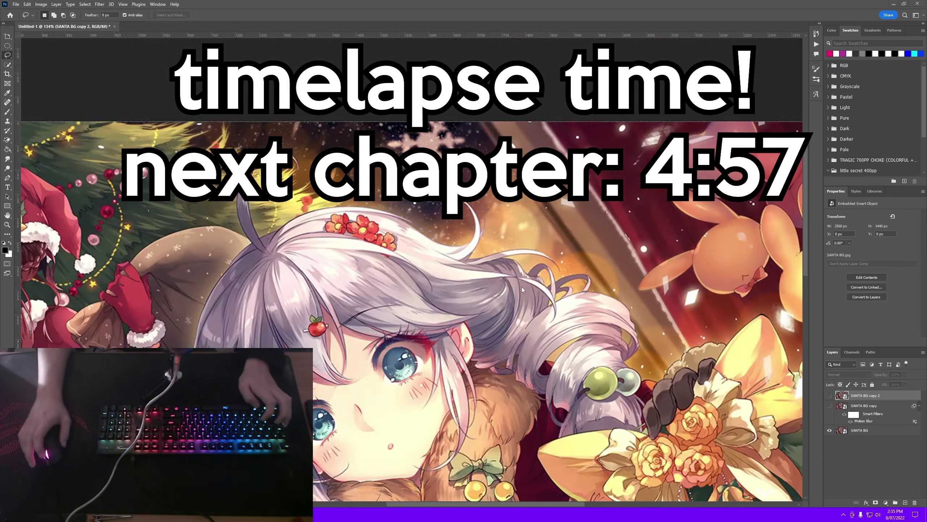
scroll(522, 290, down, 6)
scroll(478, 247, left, 6)
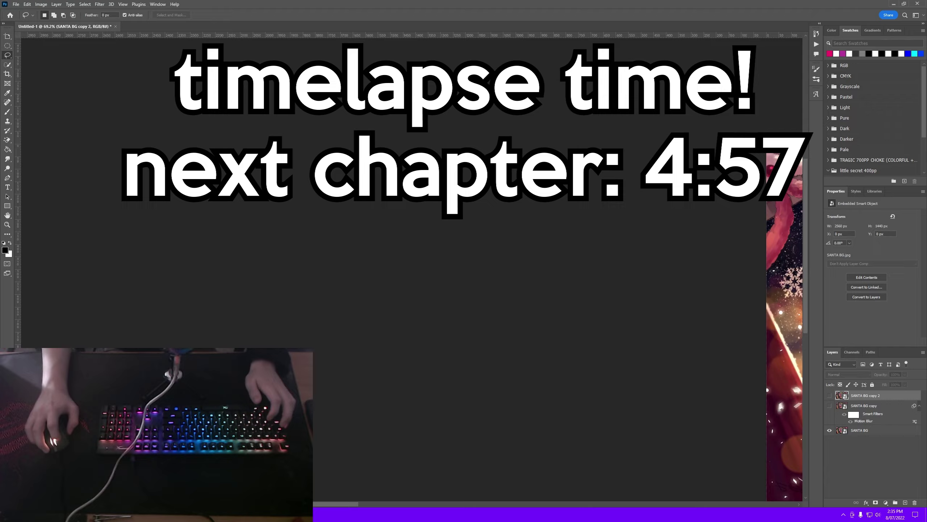
scroll(477, 247, right, 6)
scroll(525, 205, up, 15)
drag(258, 347, 417, 309)
drag(553, 356, 552, 355)
scroll(552, 355, up, 3)
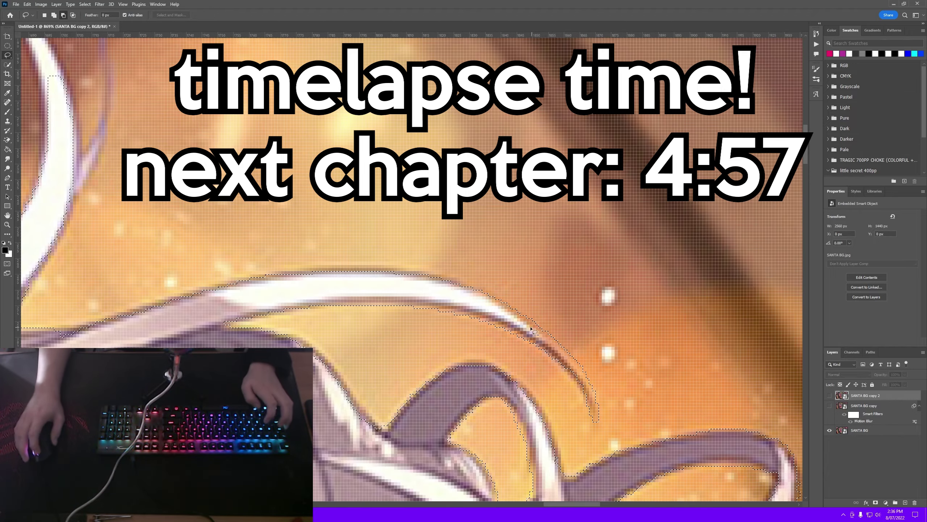
scroll(562, 373, down, 8)
scroll(365, 233, up, 7)
Step: Add the upswept white hair strand to the selection and refine the edge along the thin strand above the red hair flowers
drag(353, 230, 406, 256)
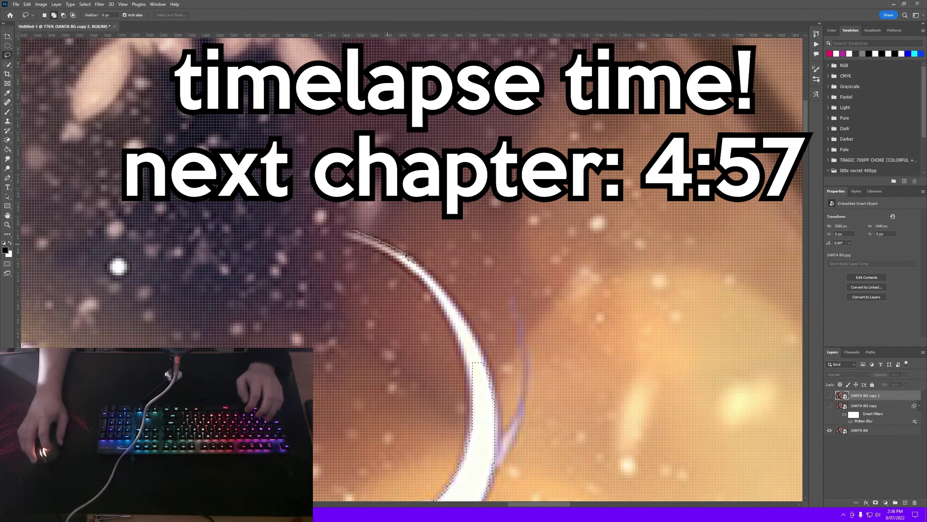
drag(352, 242, 353, 231)
scroll(507, 412, down, 6)
scroll(518, 394, up, 3)
mouse_move(495, 382)
mouse_down()
mouse_move(516, 315)
mouse_move(496, 382)
mouse_up()
scroll(541, 347, down, 7)
scroll(472, 316, up, 5)
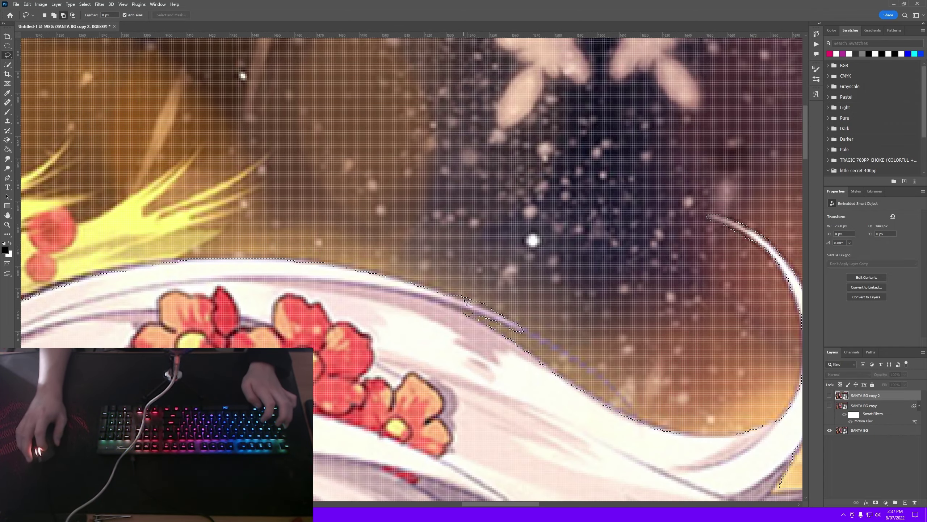
scroll(474, 307, down, 8)
scroll(343, 310, up, 6)
Step: Select the tall curled strand on top of the silver-haired girl's head up to its tip, excluding the tree branches around it
click(7, 64)
drag(343, 343, 468, 160)
drag(482, 239, 447, 189)
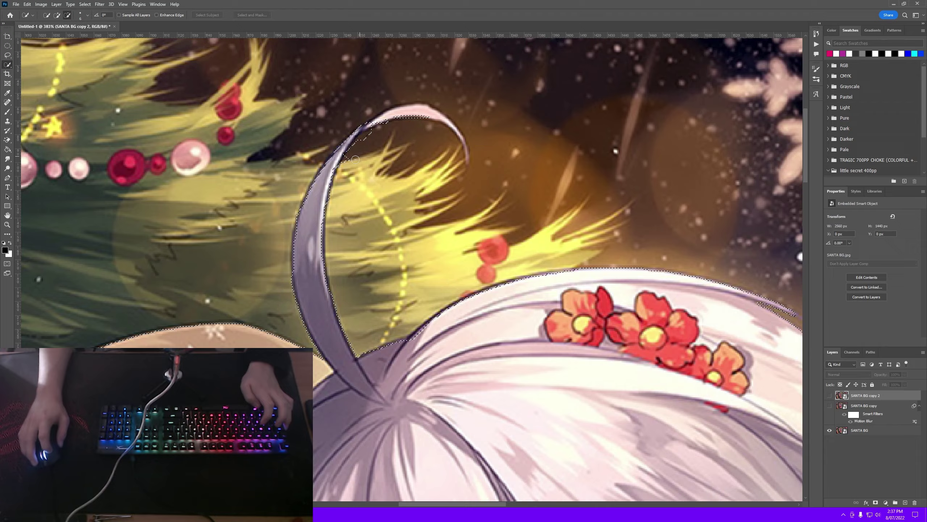
drag(444, 131, 451, 138)
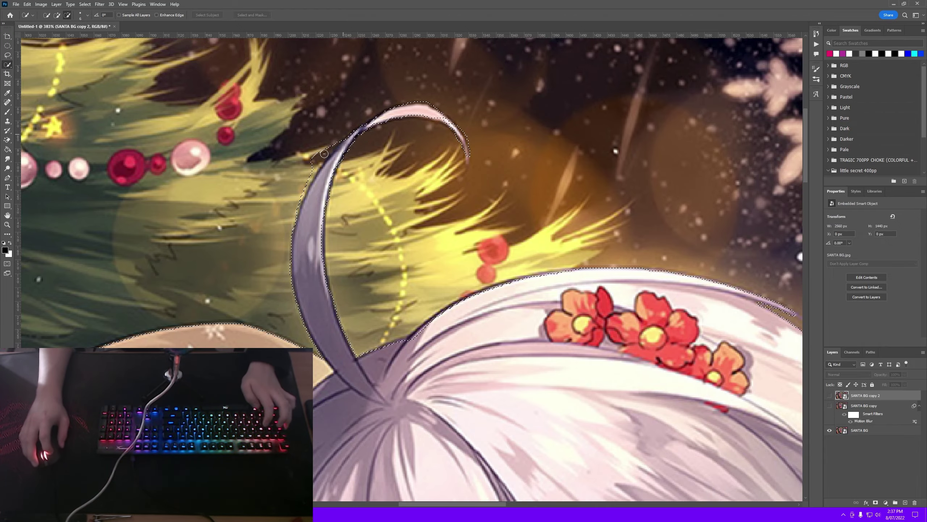
scroll(416, 100, up, 3)
key(l)
scroll(512, 170, down, 10)
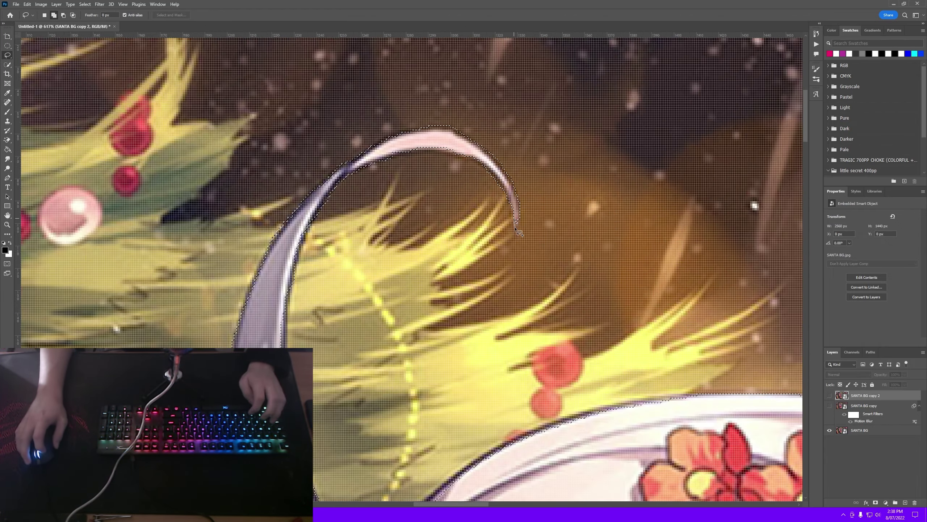
Step: Refine the selection around the Santa hat's pompom and subtract the green gaps between the brown sack and the fur cuff
key(w)
scroll(345, 218, up, 8)
scroll(345, 218, down, 5)
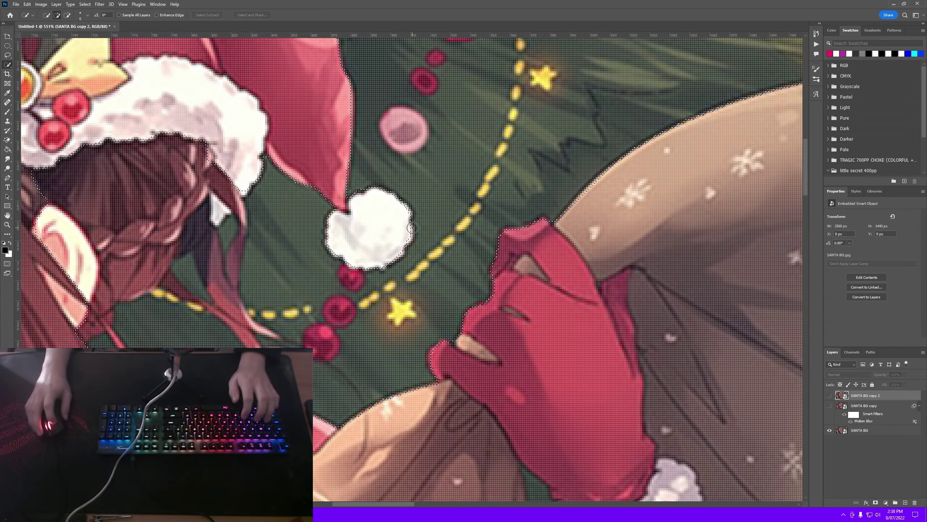
scroll(385, 205, down, 3)
scroll(542, 281, up, 8)
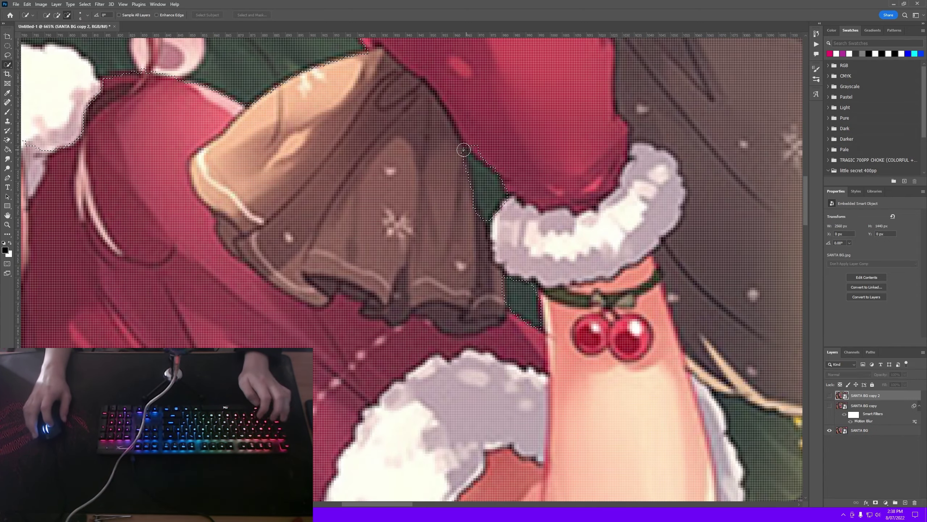
scroll(473, 332, up, 4)
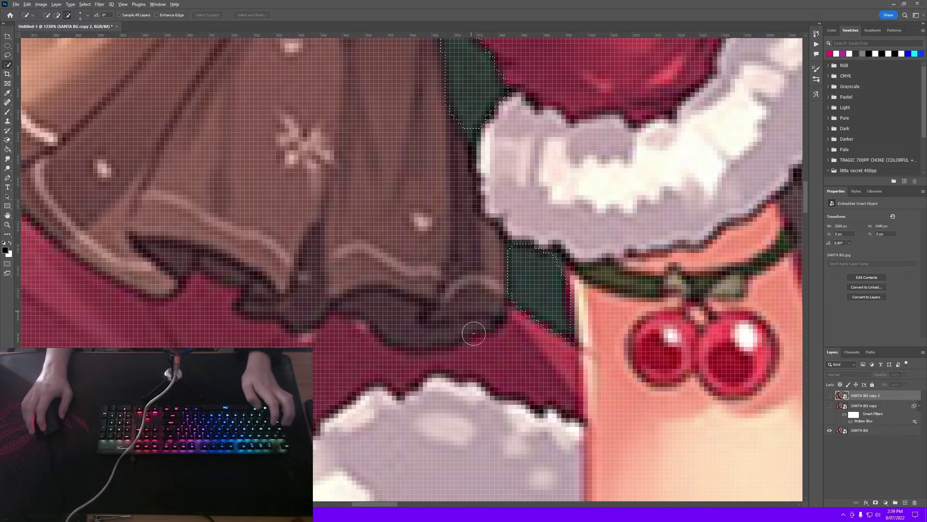
scroll(474, 333, down, 8)
Step: Subtract the dark background gaps between the Santa girl's hair strands beside her cheek and red glove from the selection
scroll(264, 217, up, 9)
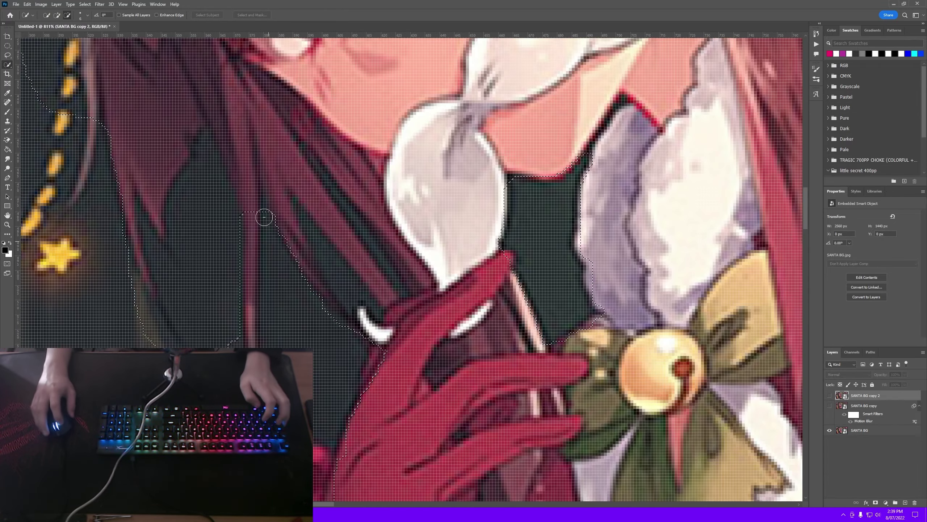
mouse_move(264, 217)
mouse_down()
mouse_move(207, 144)
mouse_move(211, 166)
mouse_move(230, 132)
mouse_move(182, 231)
mouse_move(160, 236)
mouse_move(124, 187)
mouse_move(114, 270)
mouse_up()
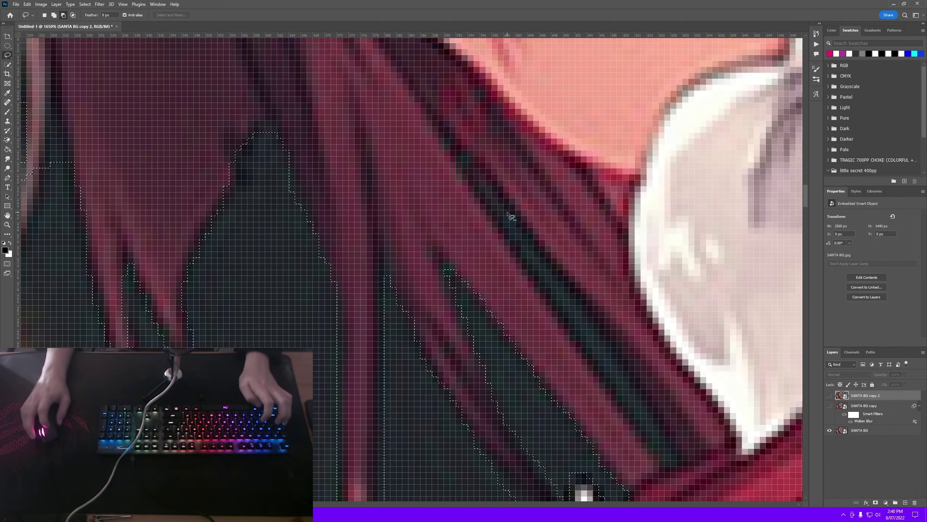
drag(523, 260, 521, 259)
scroll(521, 259, down, 3)
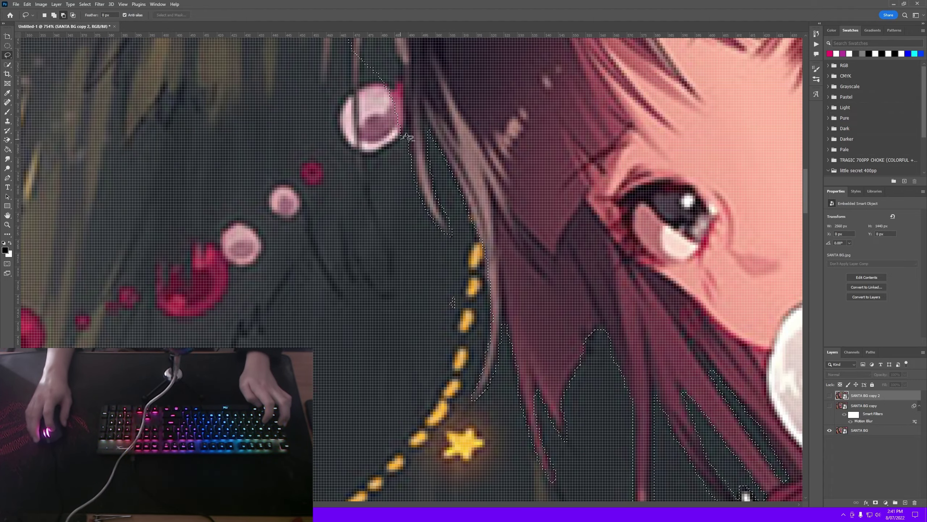
Step: Outline the loose outer strands of the Santa girl's dark hair near the pink bauble, subtracting the tree background between them
scroll(455, 187, down, 1)
drag(415, 246, 416, 246)
scroll(471, 115, up, 2)
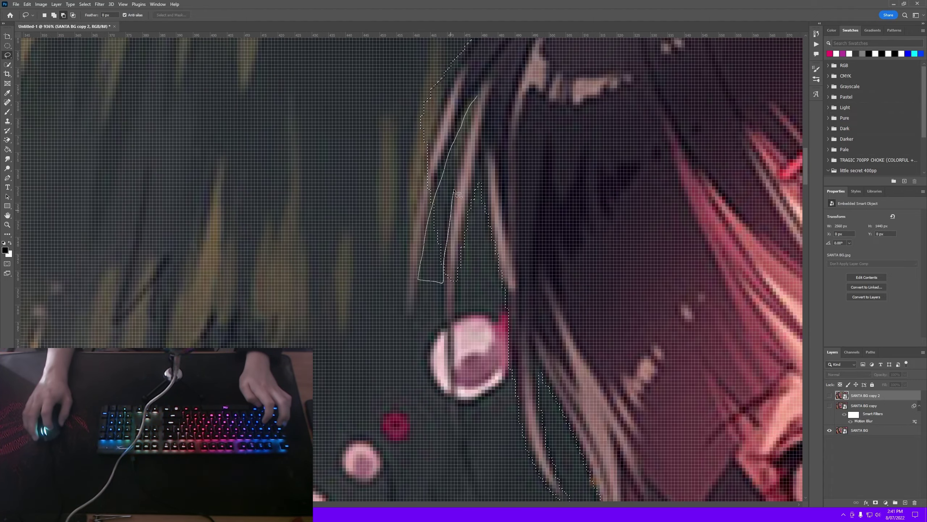
drag(454, 190, 477, 96)
scroll(475, 102, down, 4)
scroll(457, 142, up, 4)
drag(478, 367, 488, 387)
scroll(495, 384, down, 4)
scroll(495, 394, up, 4)
drag(439, 238, 457, 197)
scroll(459, 201, down, 4)
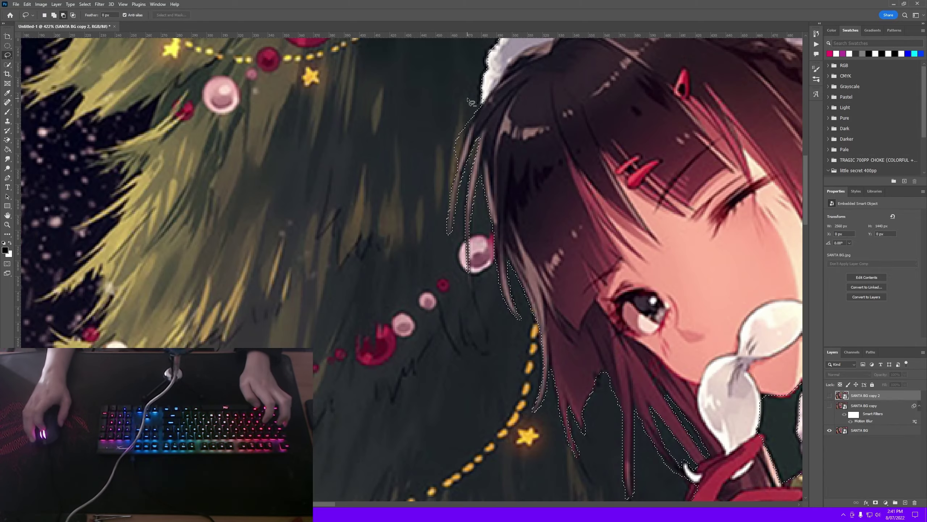
Step: Refine the selection around the white fur tuft and the loose red-brown strands behind the Santa girl's ear
scroll(468, 101, down, 4)
scroll(719, 273, up, 4)
key(w)
scroll(437, 285, up, 3)
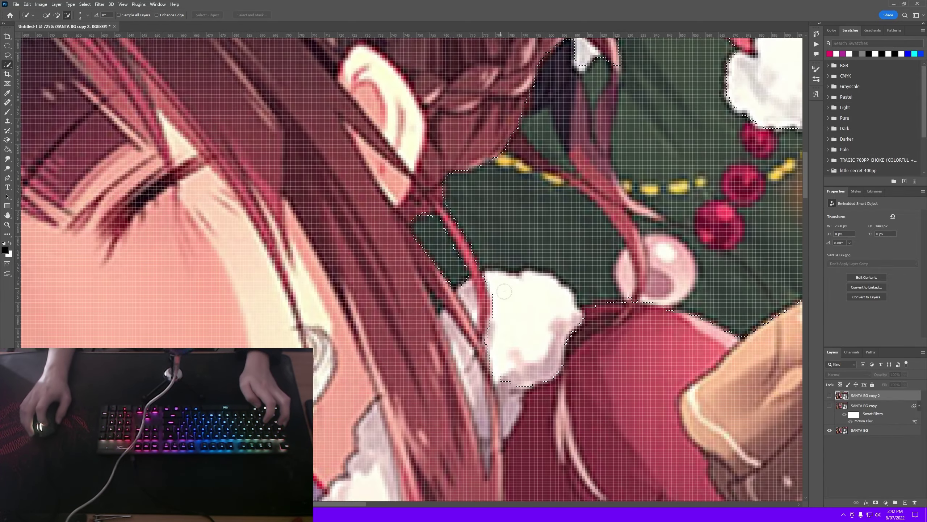
drag(504, 292, 526, 336)
scroll(584, 292, down, 4)
scroll(602, 292, up, 3)
drag(520, 128, 567, 256)
key(l)
scroll(522, 175, up, 4)
drag(483, 119, 518, 219)
scroll(519, 220, down, 7)
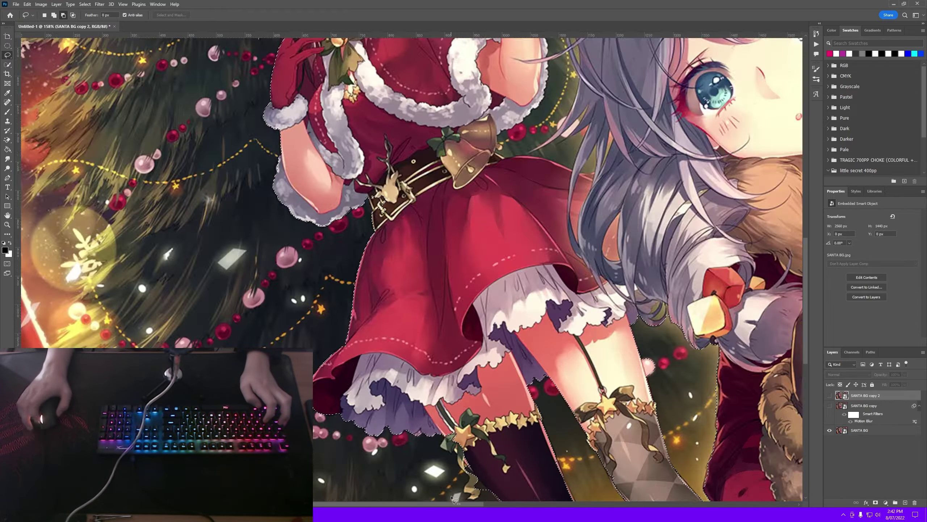
Step: Refine the selection along the purple ruffled hem of the Santa girl's skirt, above the pink and red baubles
scroll(454, 498, up, 5)
key(w)
scroll(491, 352, down, 5)
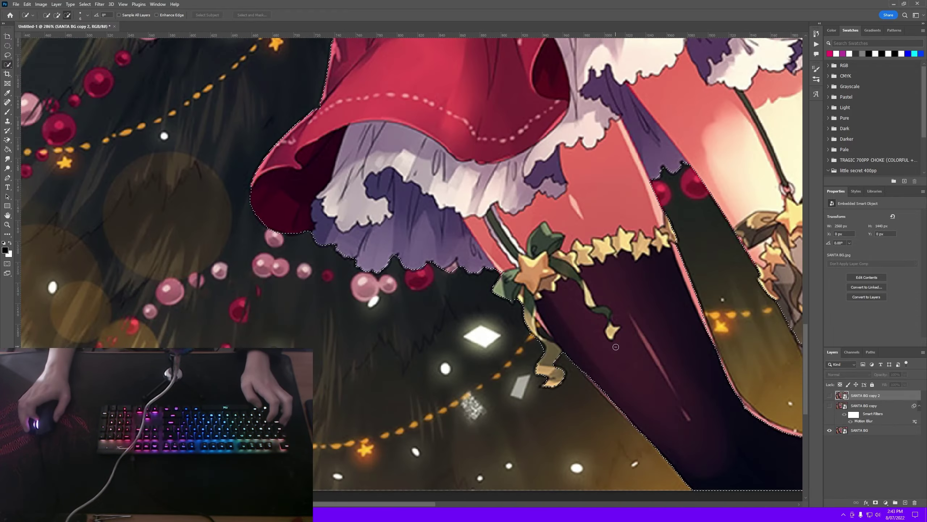
key(l)
scroll(476, 324, up, 4)
scroll(477, 323, down, 3)
scroll(477, 323, up, 3)
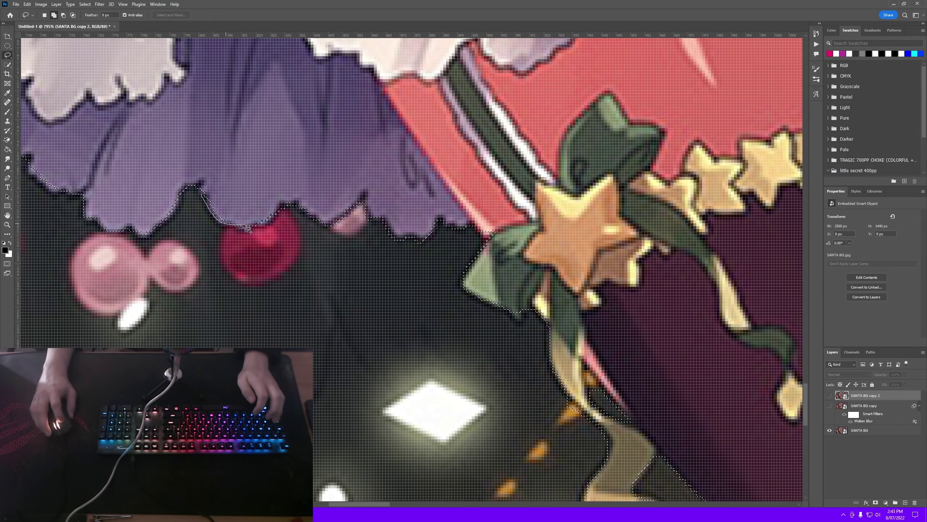
scroll(465, 290, down, 2)
scroll(464, 291, down, 7)
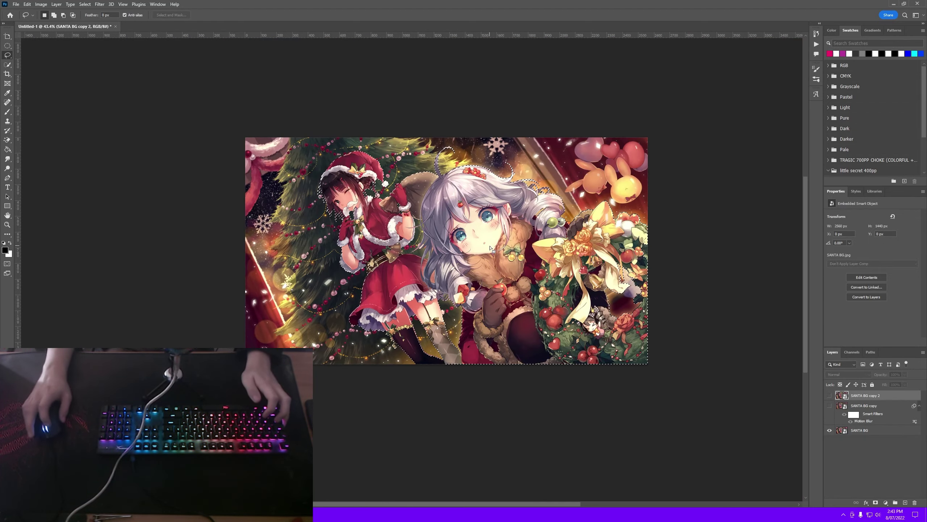
Step: Mask SANTA BG copy 2 with the selection, hide SANTA BG and show the masked cutout
scroll(443, 311, up, 2)
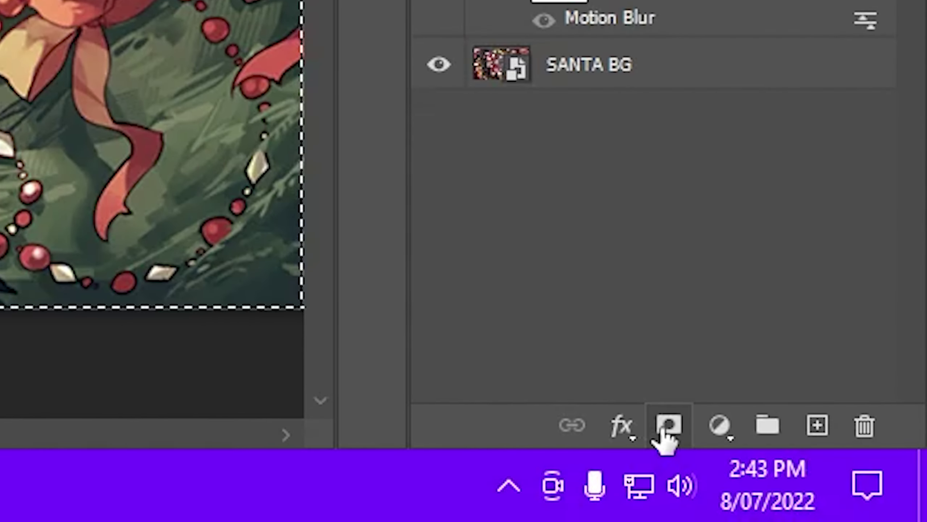
click(806, 477)
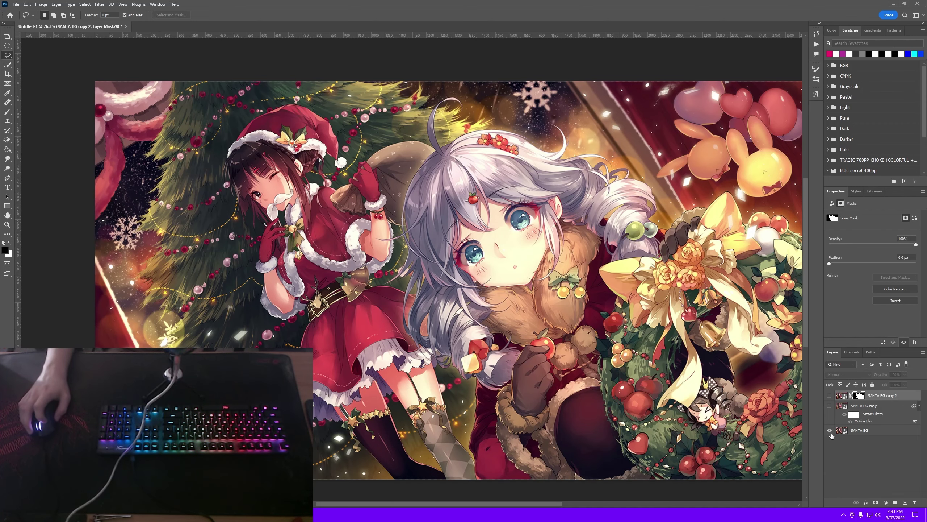
click(829, 431)
click(830, 396)
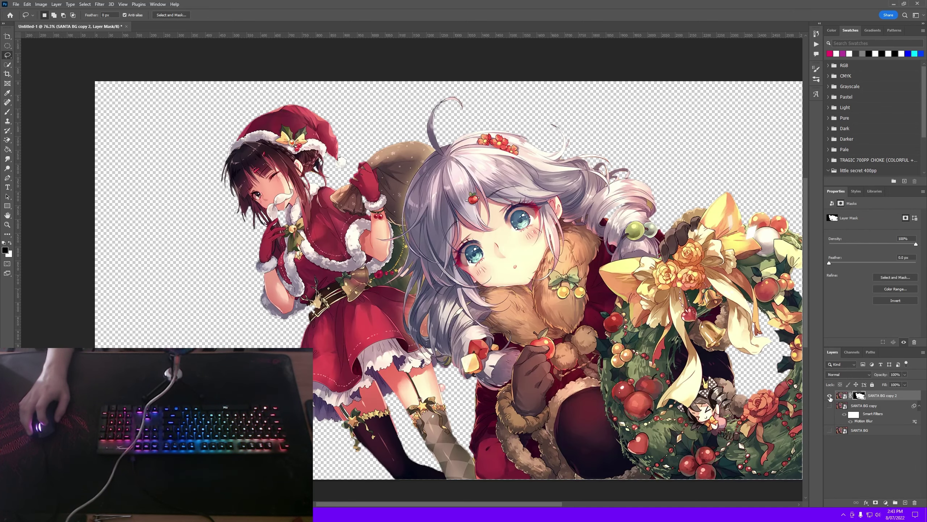
Step: Check the cutout with and without SANTA BG, leaving SANTA BG and the motion-blurred SANTA BG copy shown beneath it
click(830, 431)
click(829, 432)
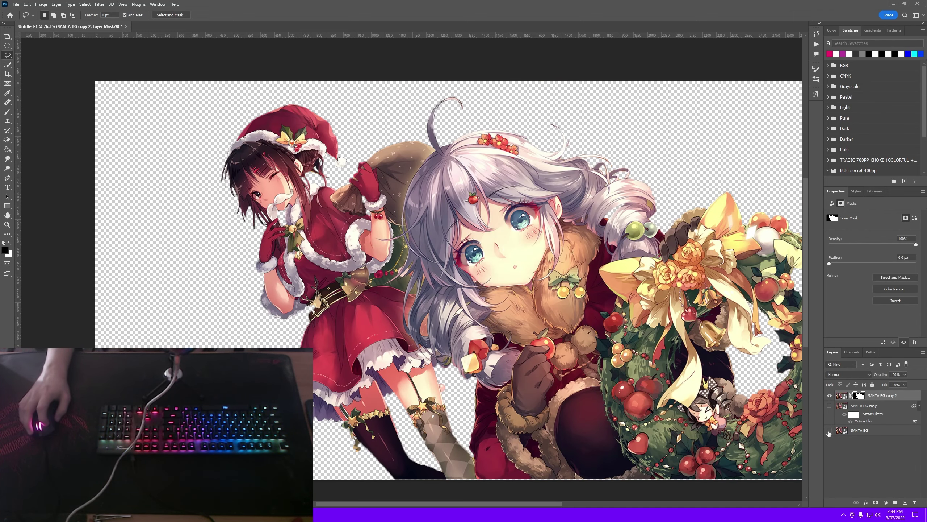
click(830, 431)
click(829, 432)
click(829, 432)
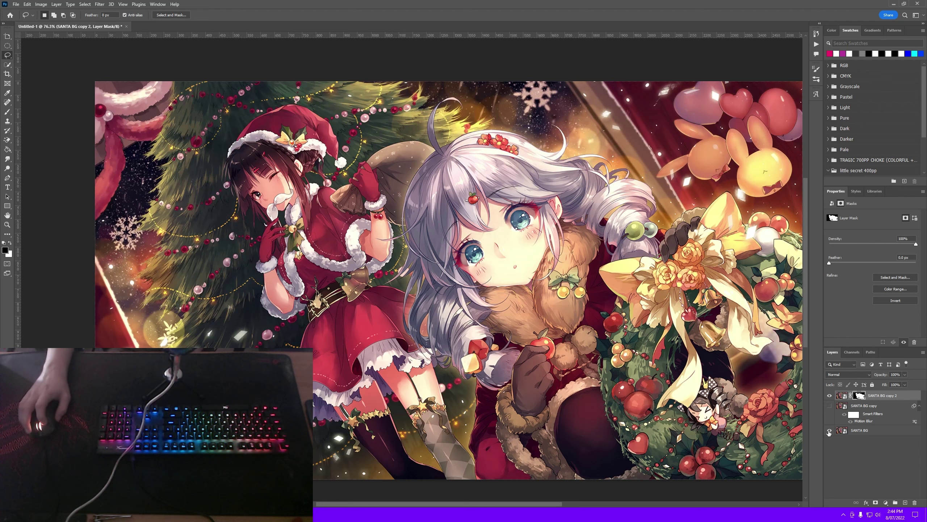
click(830, 405)
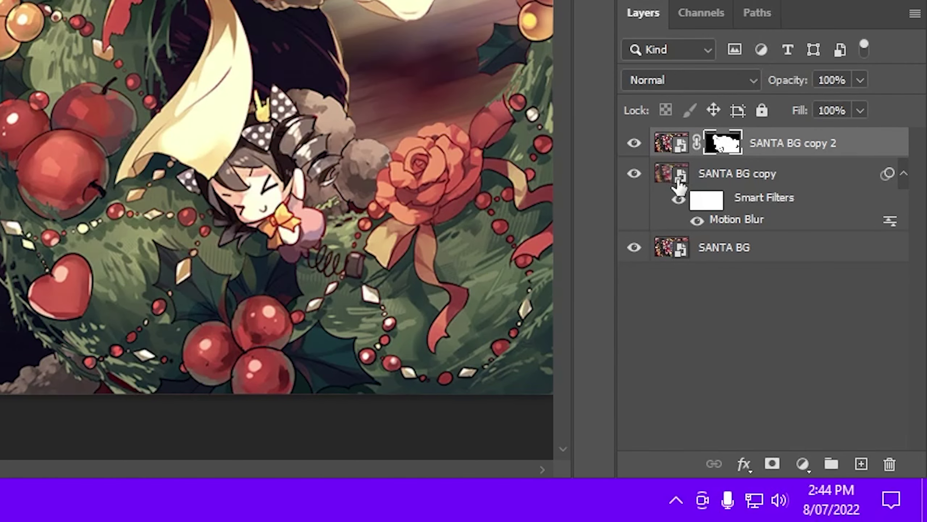
Step: Add a white outer glow to SANTA BG copy 2 in Normal mode at 100% opacity, with 50% spread and 64 px size
double_click(829, 152)
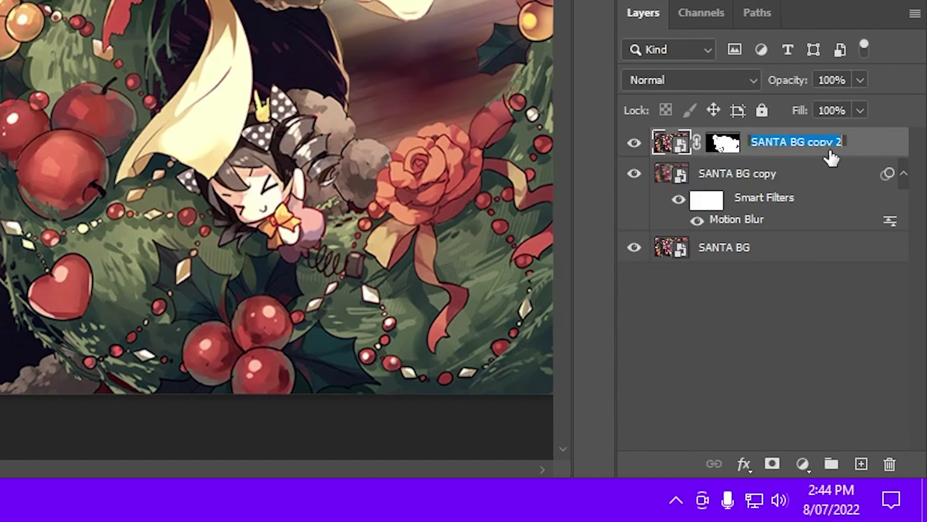
double_click(872, 153)
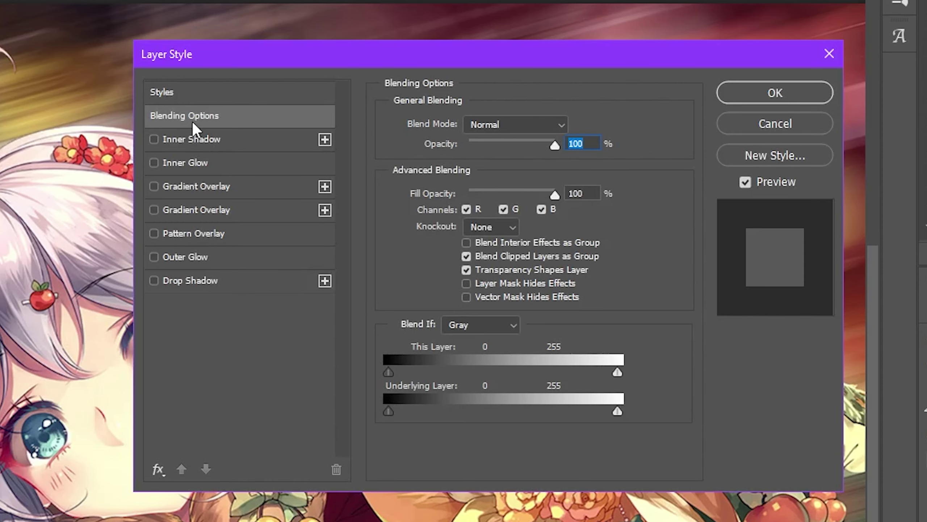
click(153, 257)
click(240, 260)
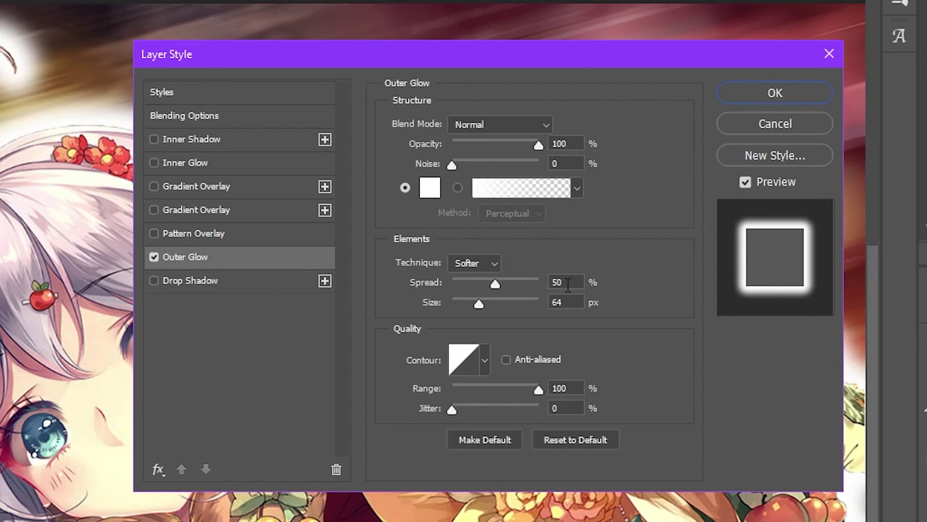
drag(492, 287, 635, 297)
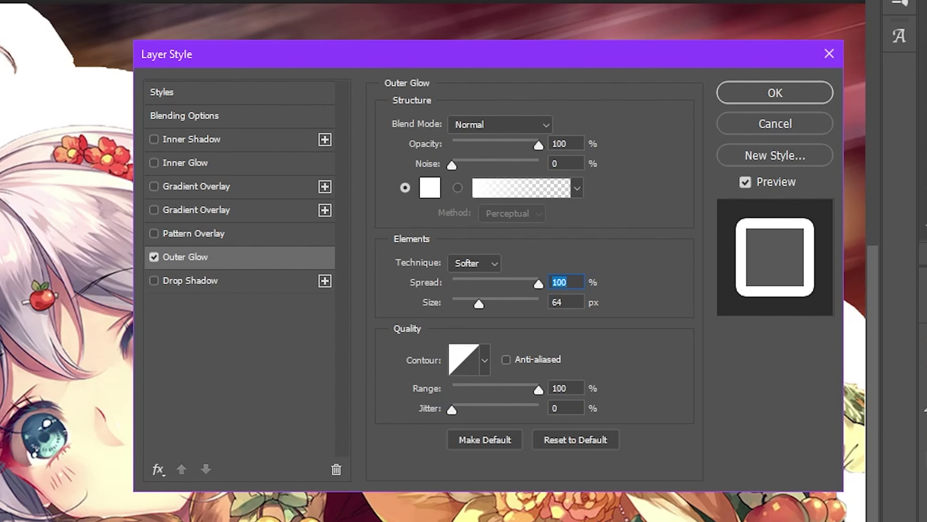
text(50)
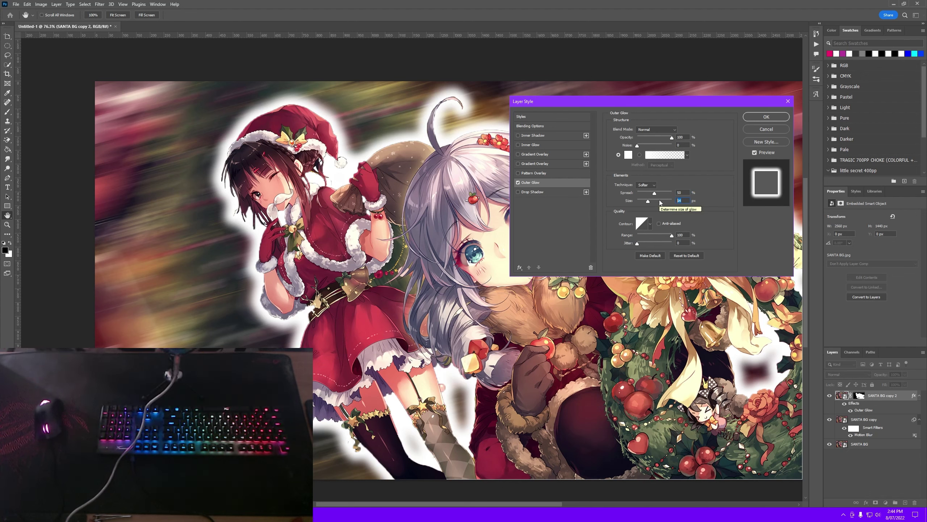
key(shift+Down)
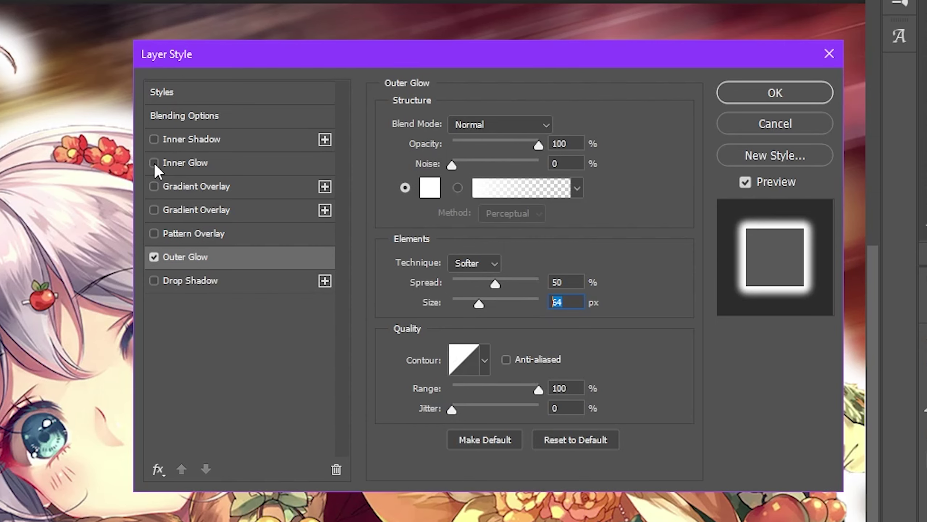
Step: Apply a white inner glow to the cutout layer in Overlay mode from the edge, with 50% choke and 24 px size
click(154, 162)
click(240, 165)
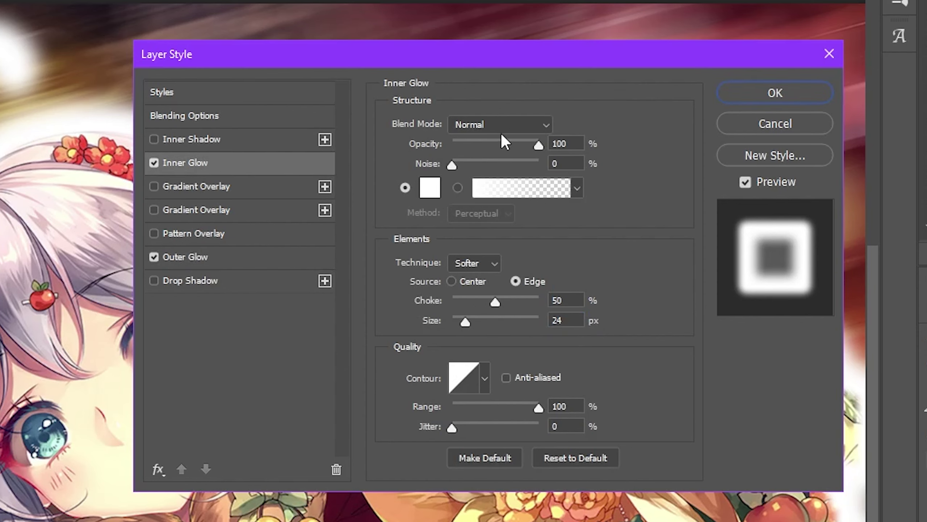
click(241, 256)
click(271, 161)
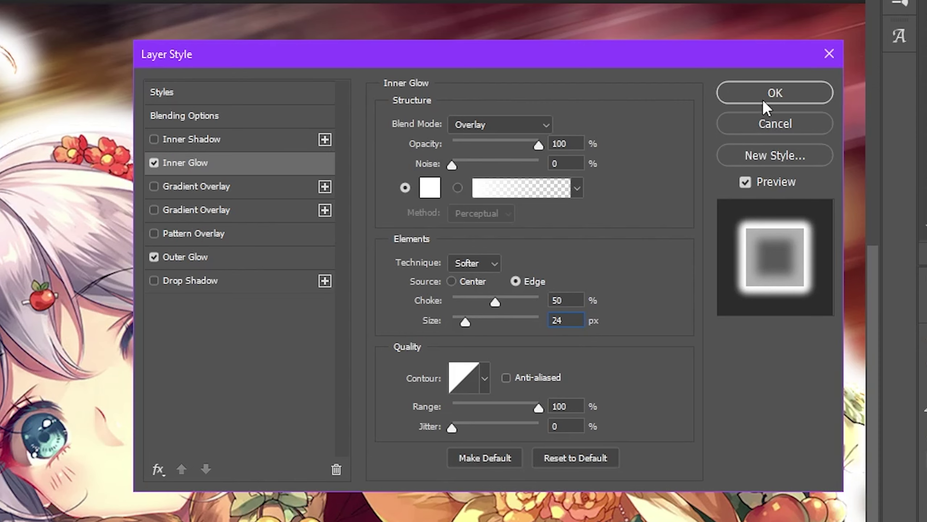
click(763, 98)
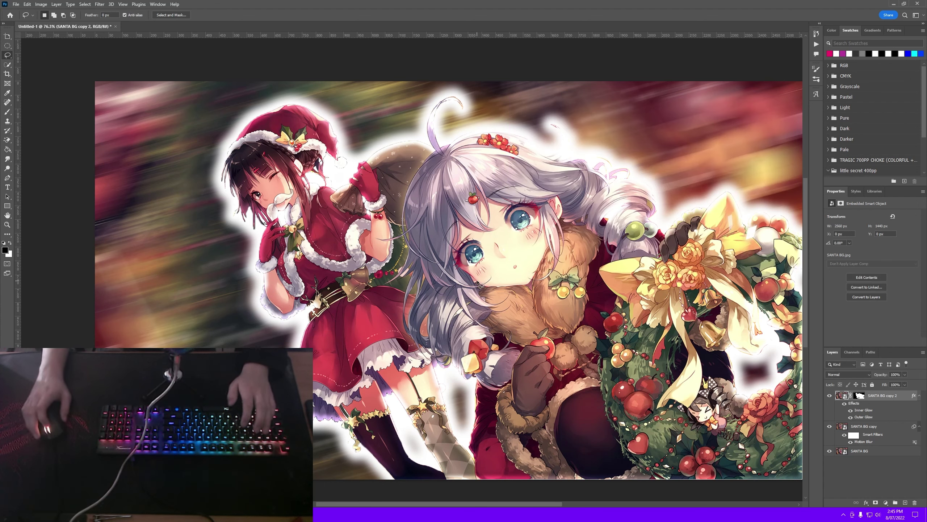
Step: Add the white text "490PP" over the characters in LEMON MILK Bold at 400 pt
click(859, 486)
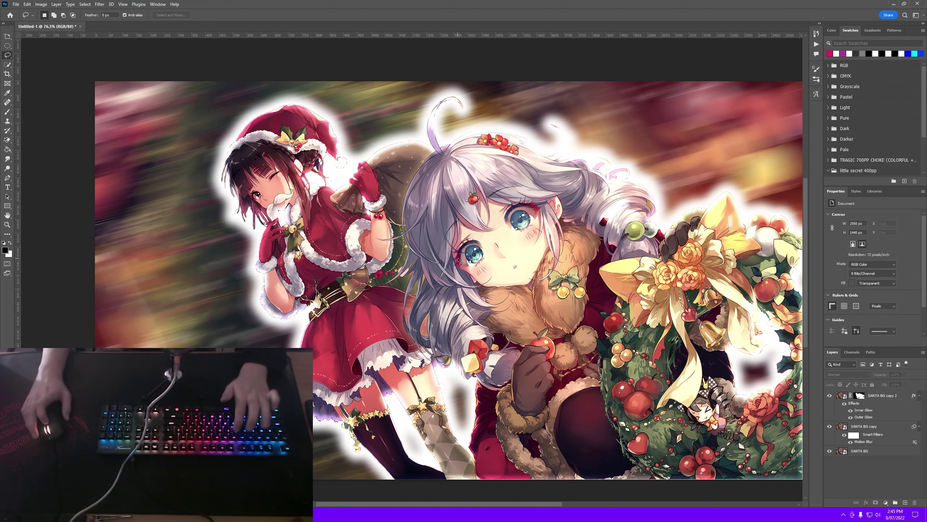
key(t)
click(321, 237)
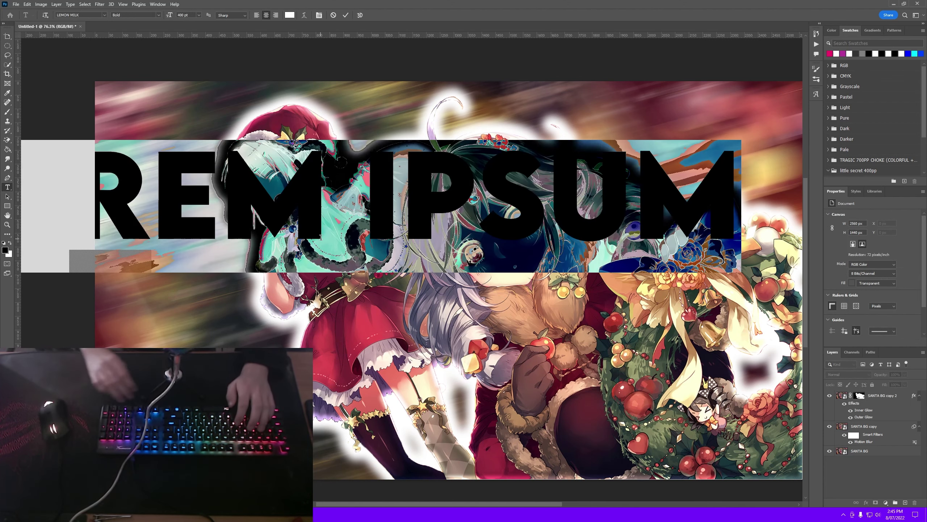
text(490PP)
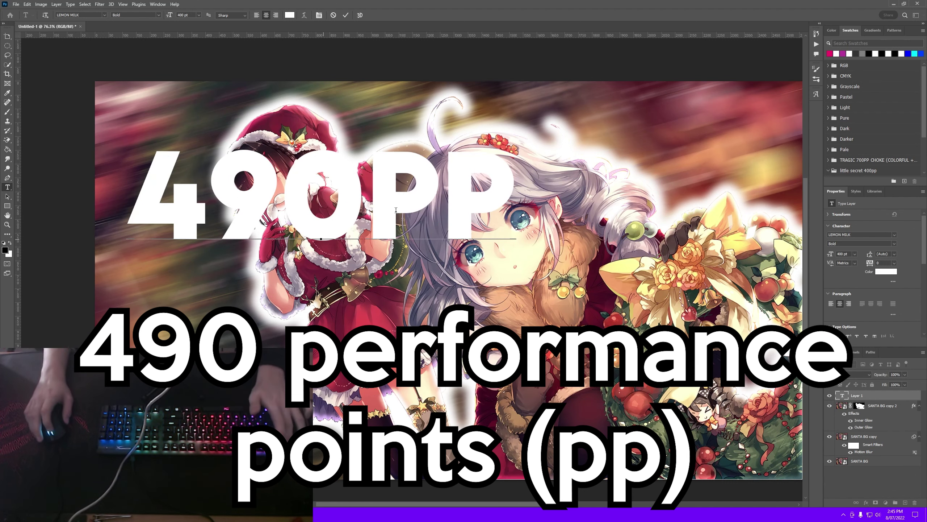
key(Escape)
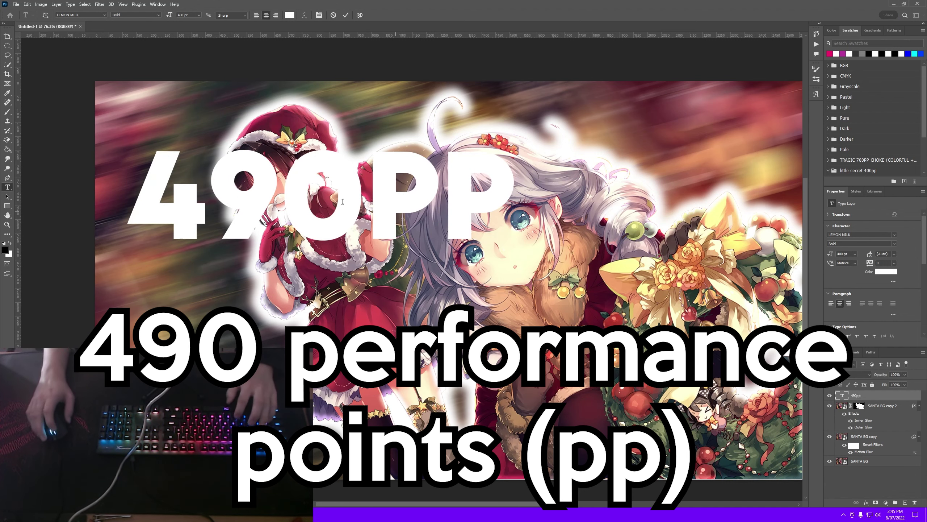
Step: Move the 490PP text from the Santa girl towards the middle of the artwork
key(a)
scroll(388, 206, down, 1)
key(v)
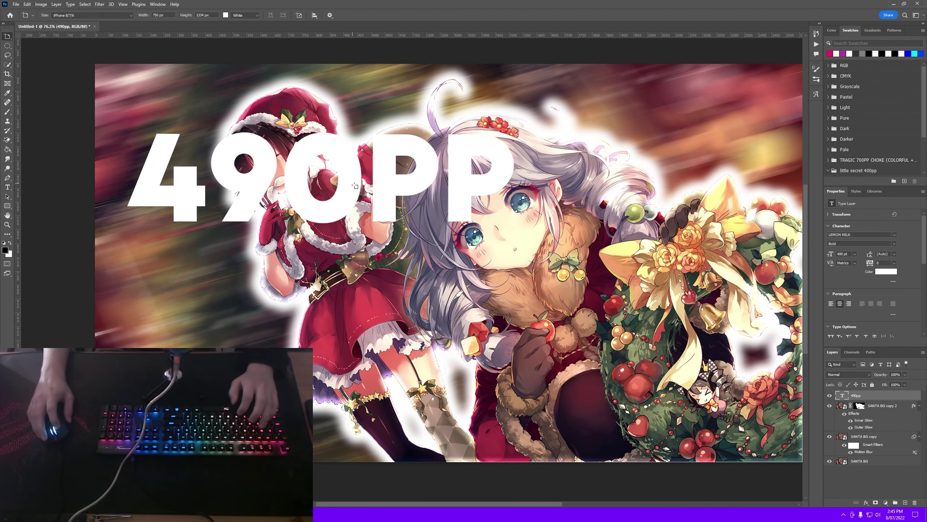
key(shift+v)
drag(324, 186, 495, 278)
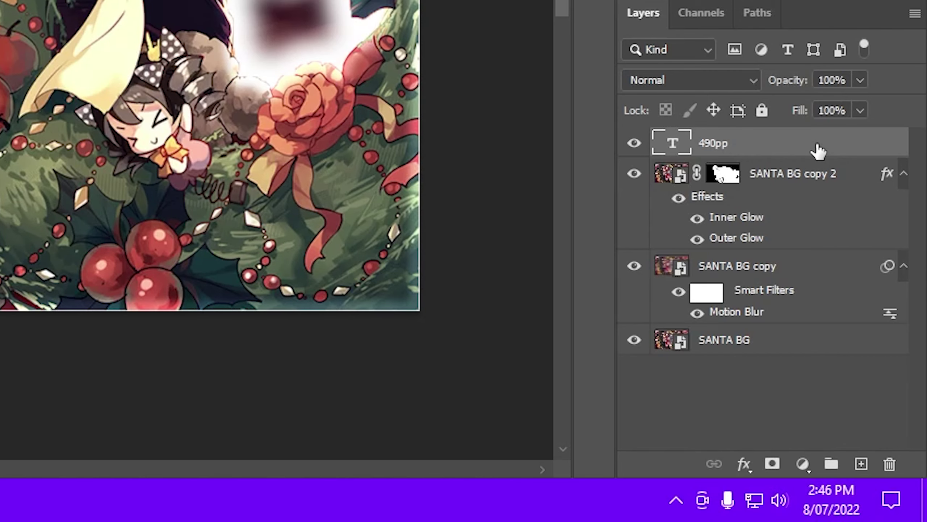
Step: Add a black drop shadow to the 490PP text at 100% opacity and 90°, with distance, spread and size all 32
double_click(818, 150)
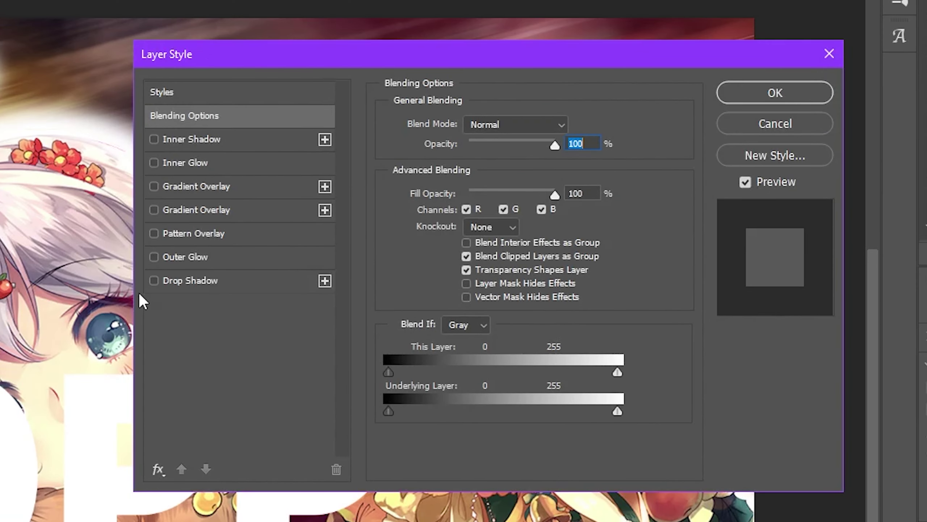
click(154, 280)
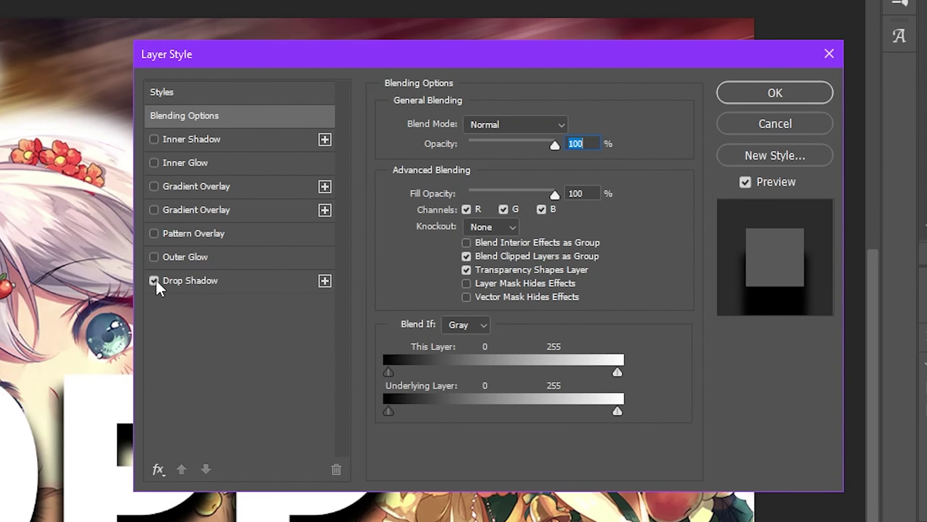
key(Return)
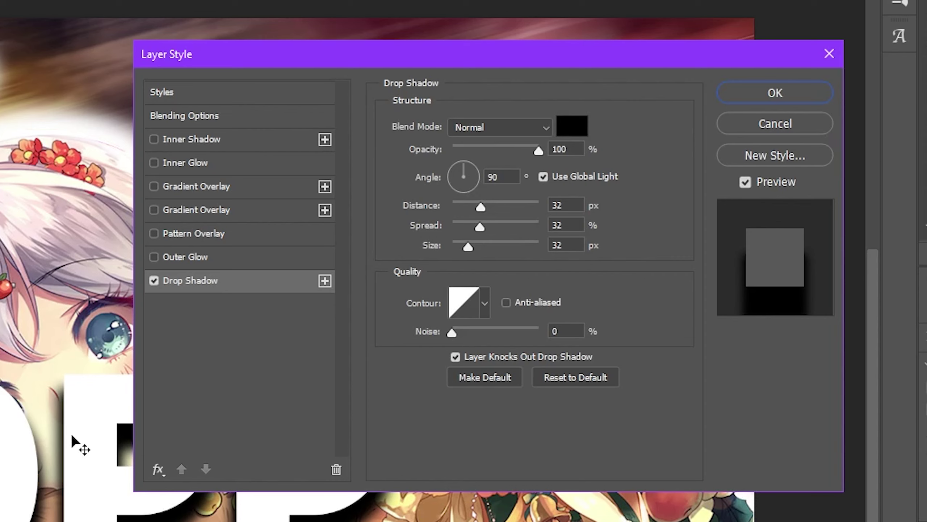
mouse_move(467, 247)
mouse_down()
mouse_move(555, 245)
mouse_move(455, 246)
mouse_move(471, 246)
mouse_up()
text(32)
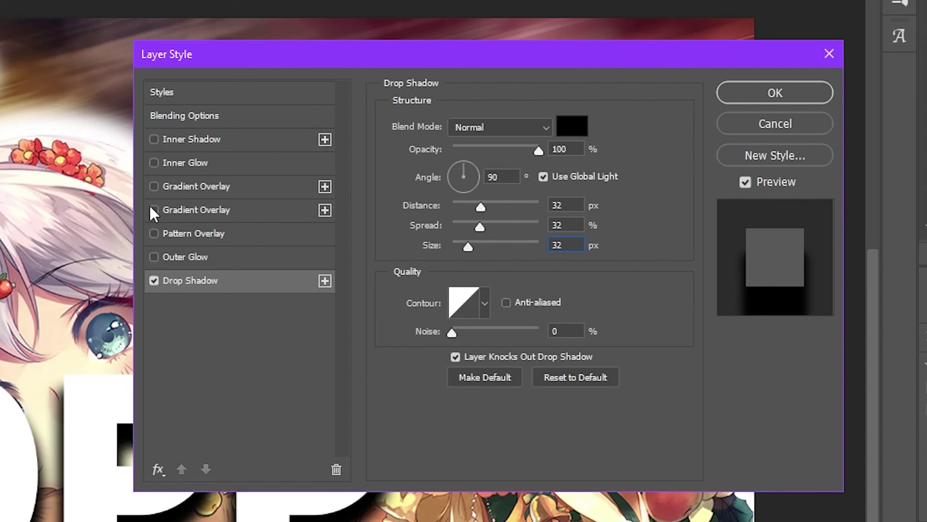
Step: Add a linear white-to-pink gradient overlay at 90° to the 490PP text, keeping the pink stop at 80%
click(153, 186)
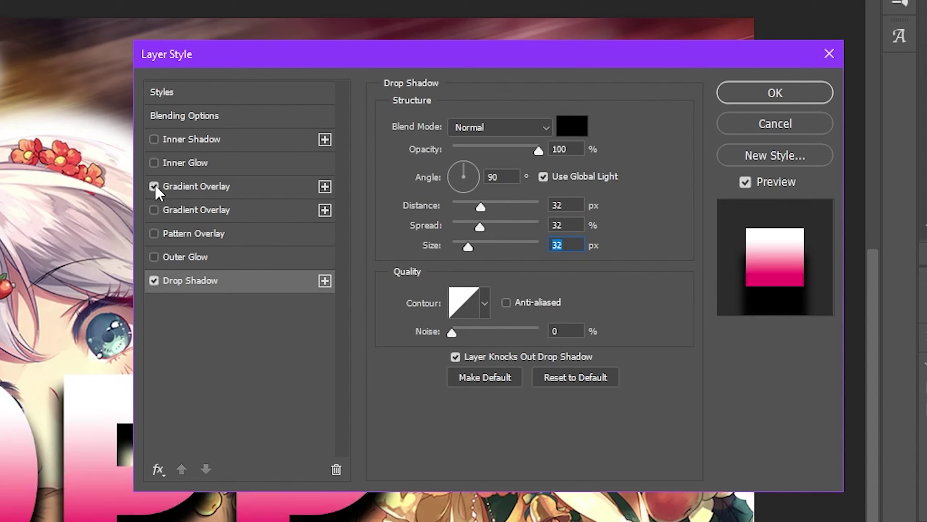
click(252, 190)
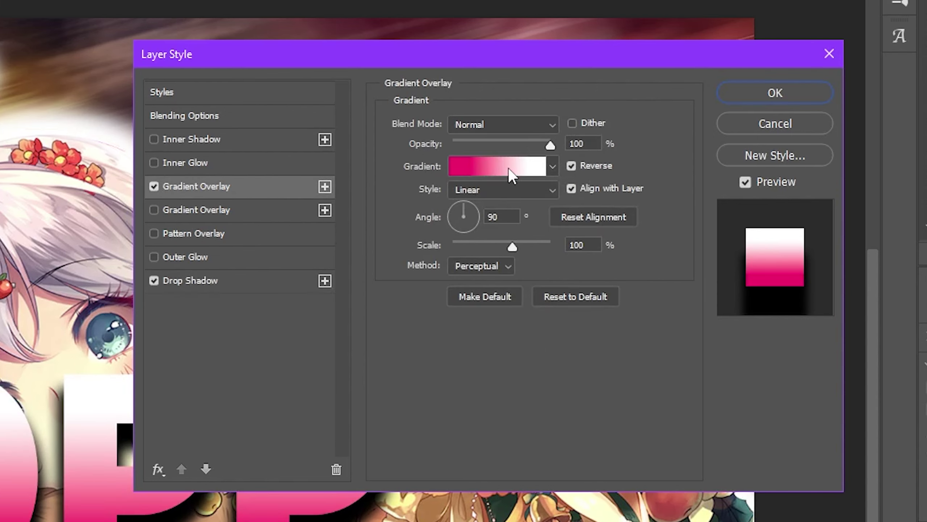
click(484, 170)
scroll(244, 91, down, 1)
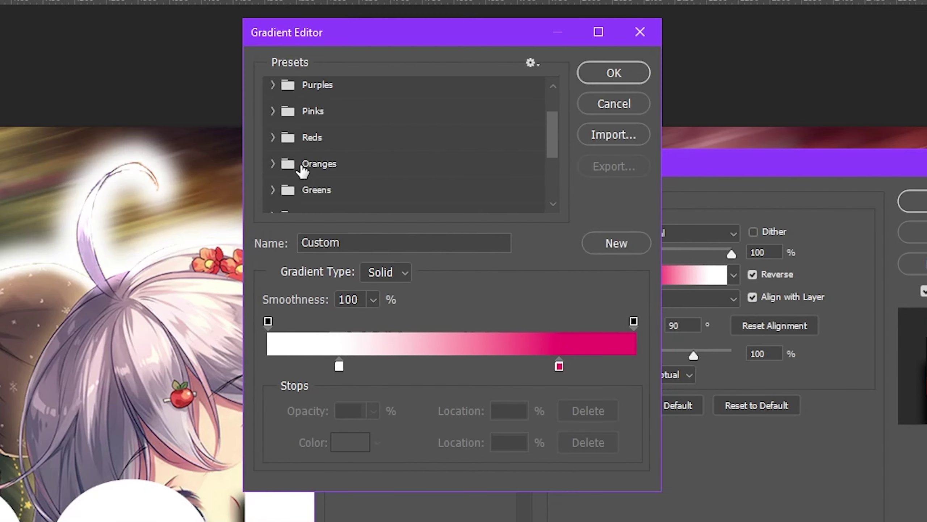
scroll(302, 170, down, 3)
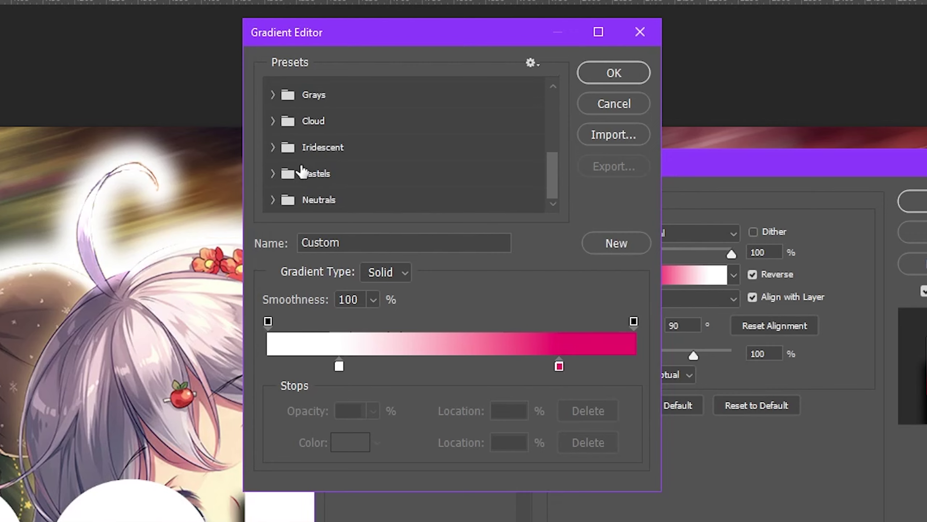
scroll(301, 170, up, 5)
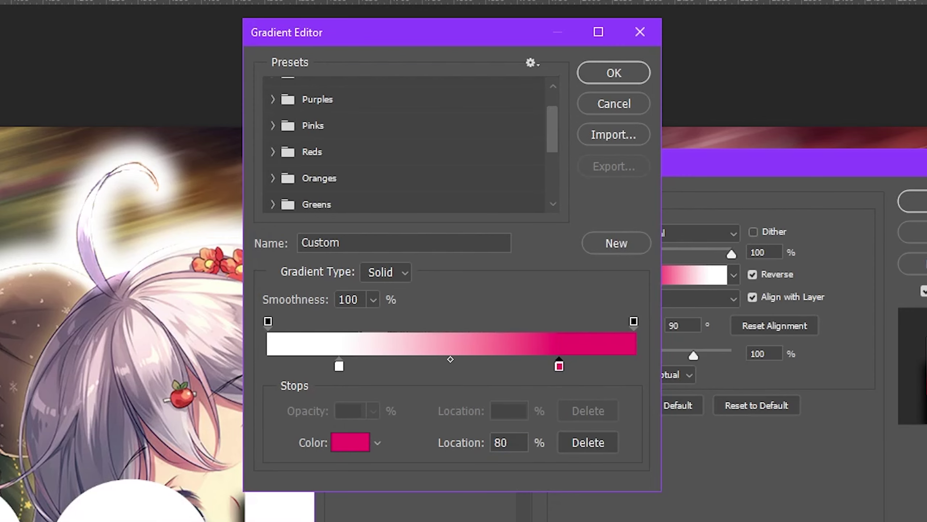
click(604, 75)
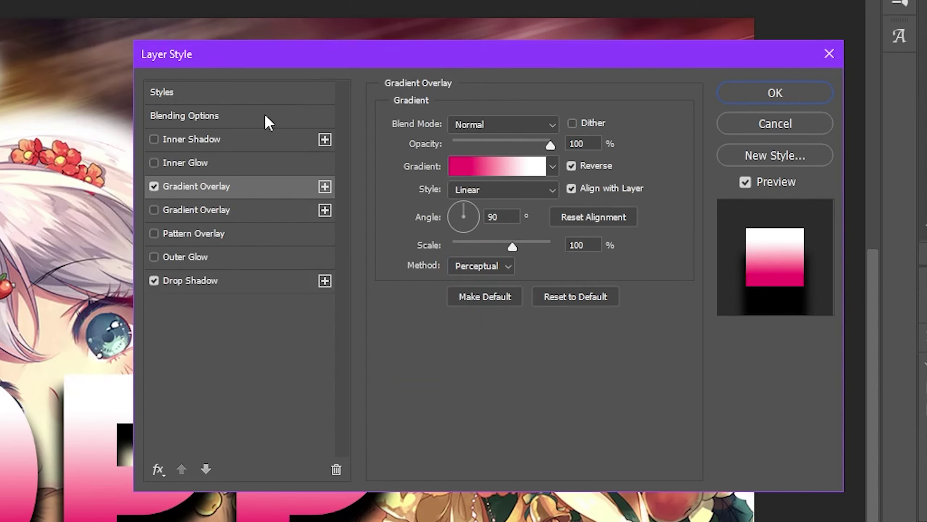
Step: Add a white inner glow to the 490PP text with Normal blending, 60% opacity, 50% choke and 20 px size
click(154, 163)
click(230, 168)
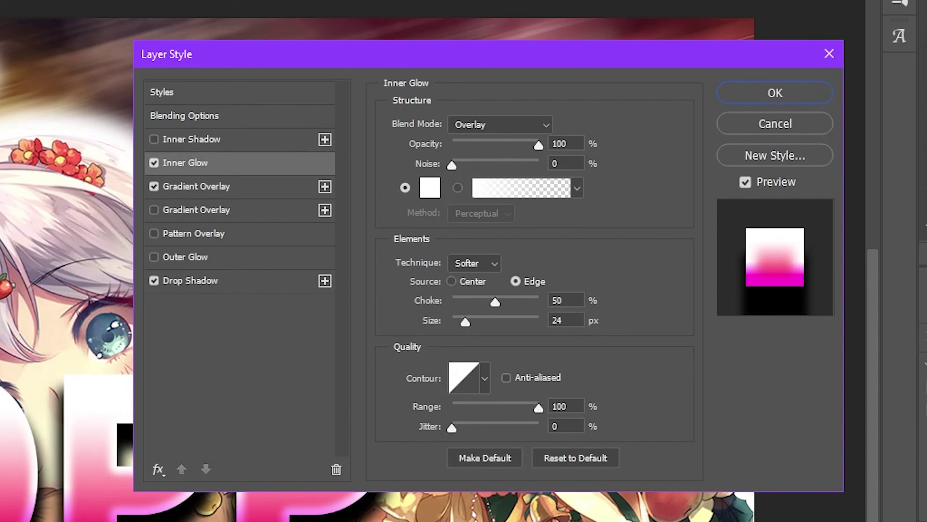
click(474, 125)
click(498, 139)
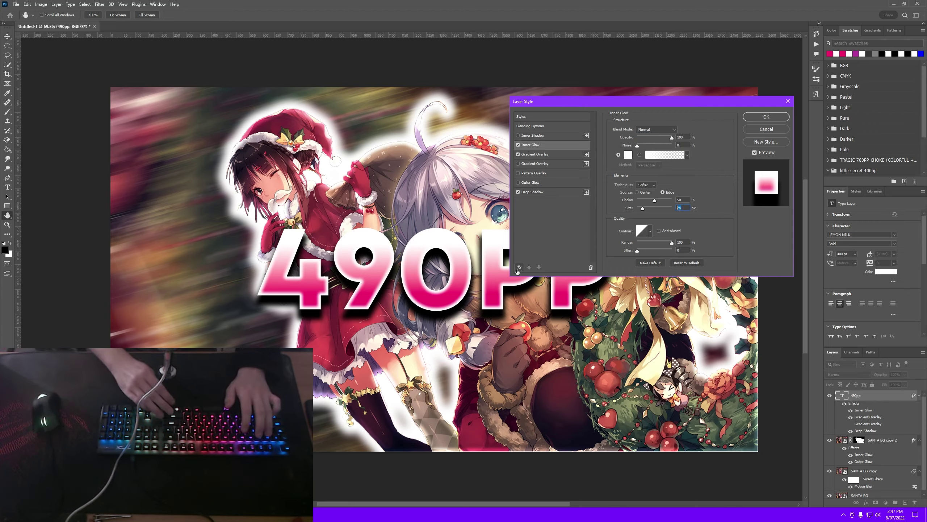
text(20)
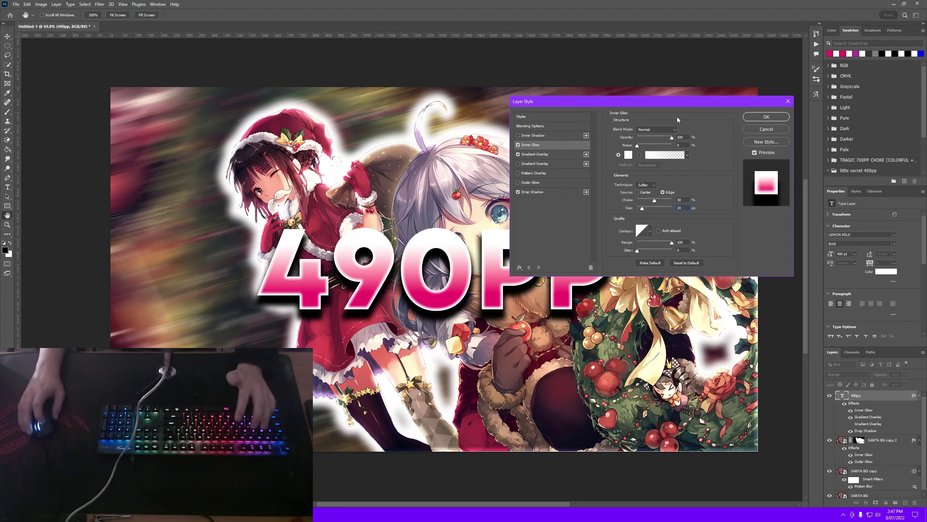
drag(672, 137, 659, 138)
drag(508, 145, 507, 144)
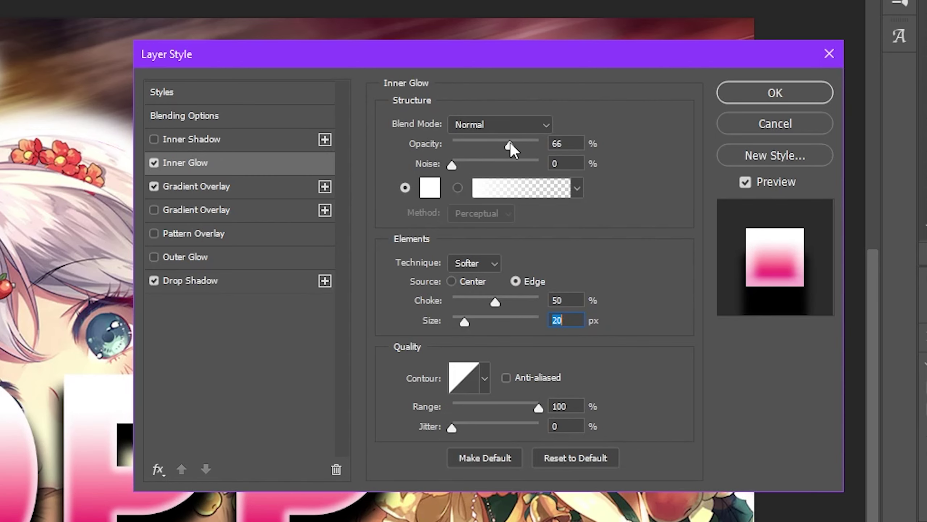
double_click(580, 143)
text(60)
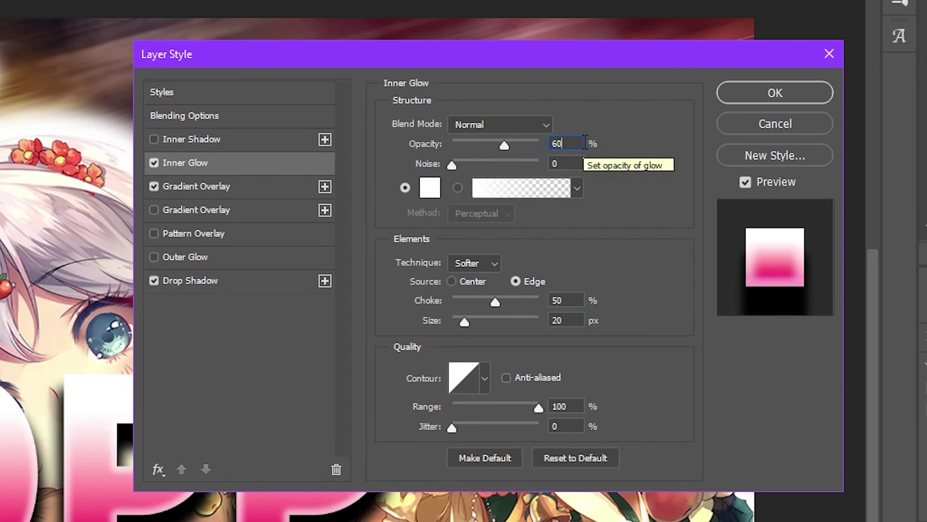
click(759, 97)
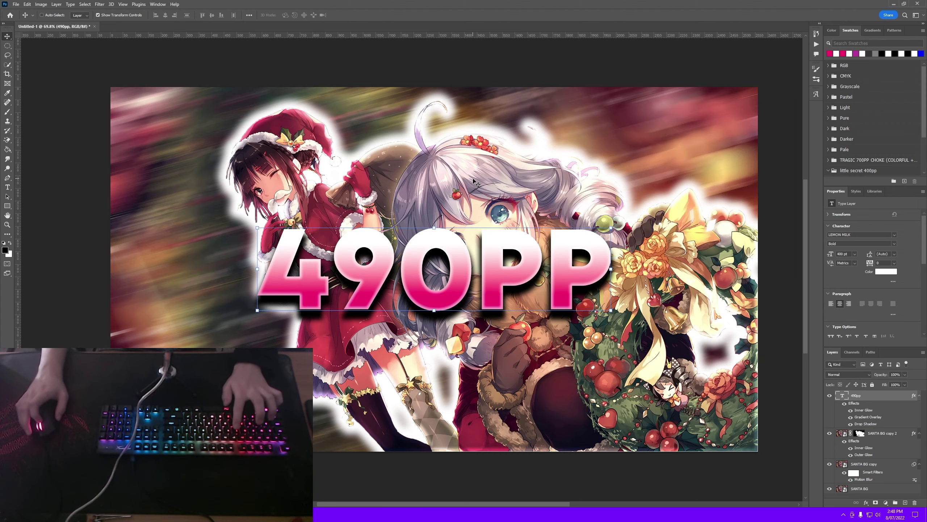
Step: Tilt the 490PP text slightly clockwise at the artwork's lower left, and collapse the effect lists of all layers
key(ctrl+t)
double_click(194, 15)
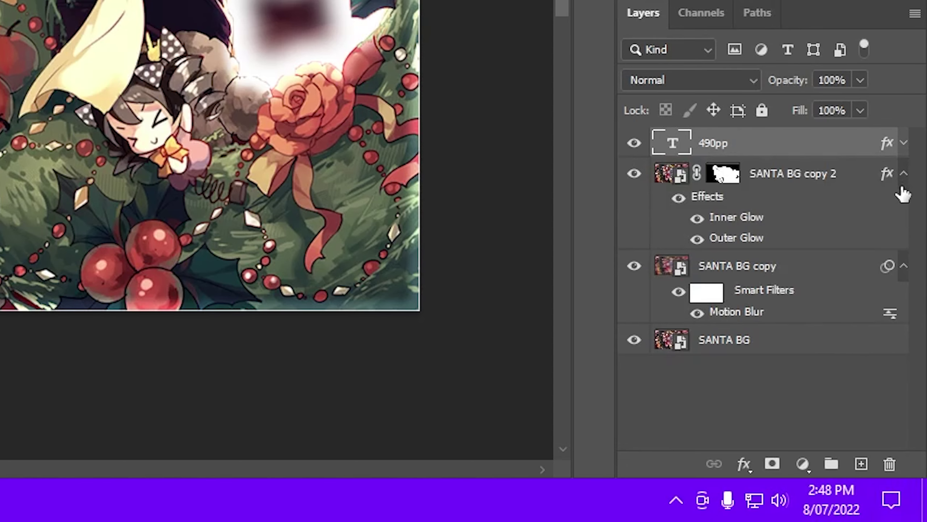
click(918, 406)
click(903, 206)
click(748, 324)
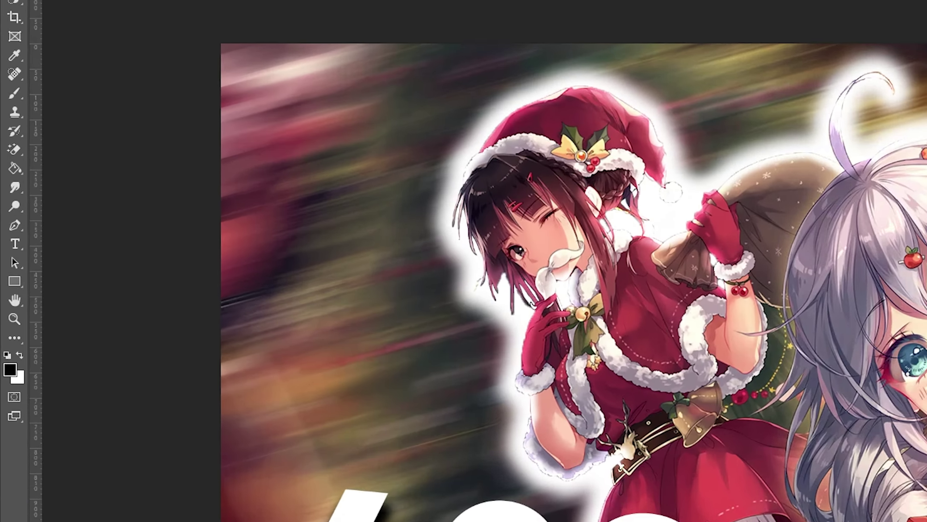
Step: Draw an unfilled rectangle, align it with the canvas's upper-left corner and stretch it over the full 2560 × 1440 px canvas
key(u)
right_click(36, 356)
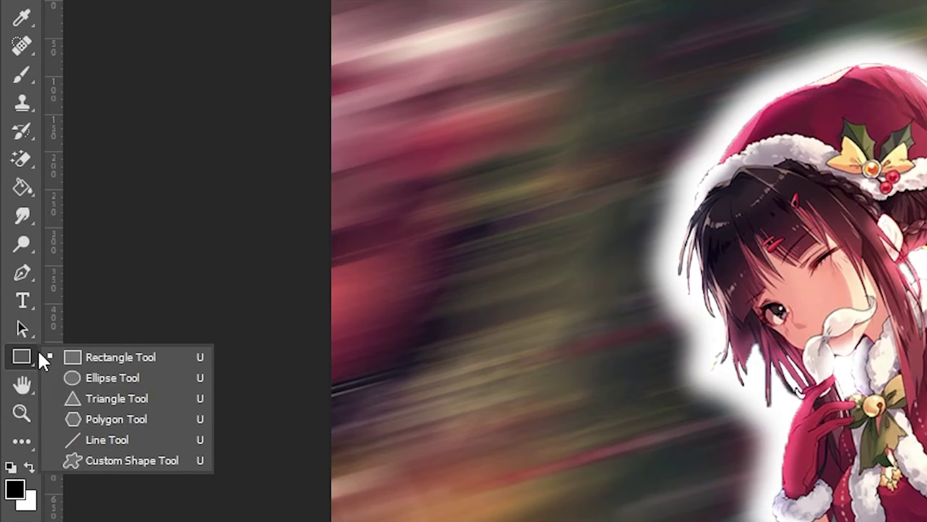
click(83, 358)
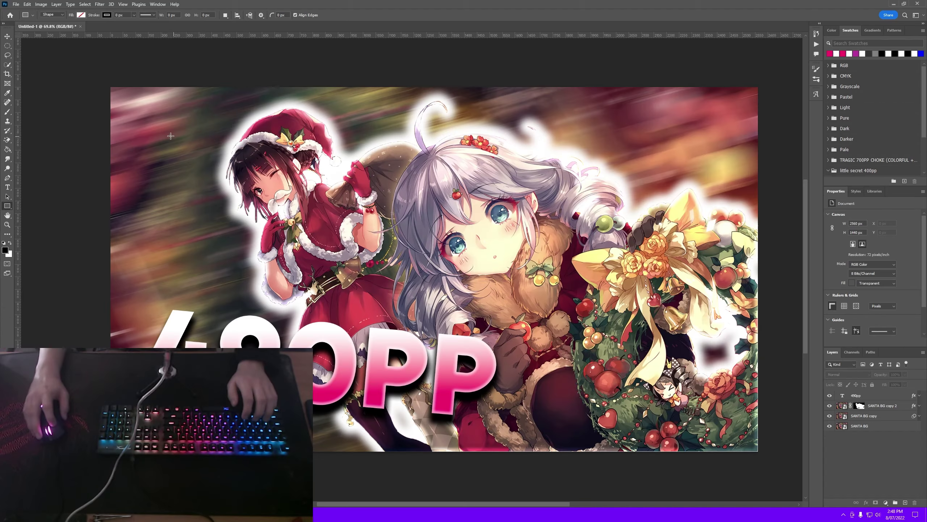
drag(502, 143, 772, 427)
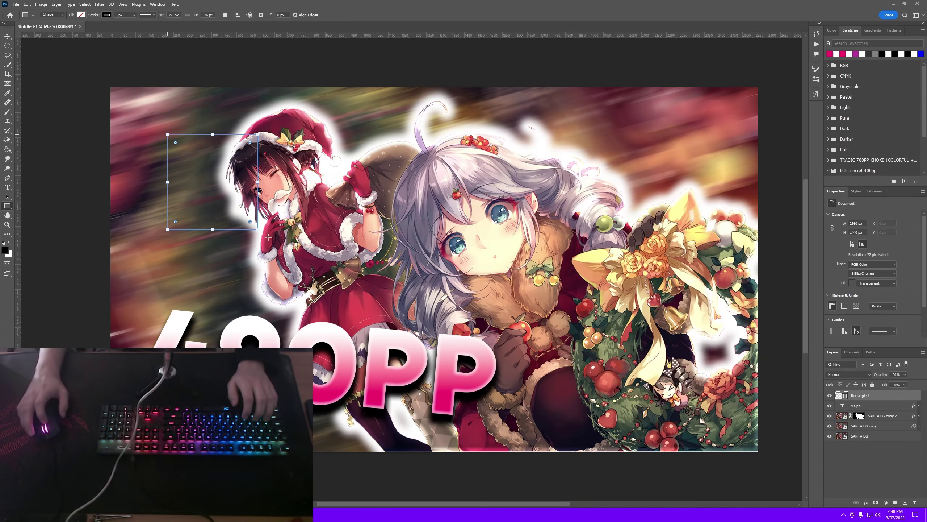
key(v)
drag(203, 161, 145, 111)
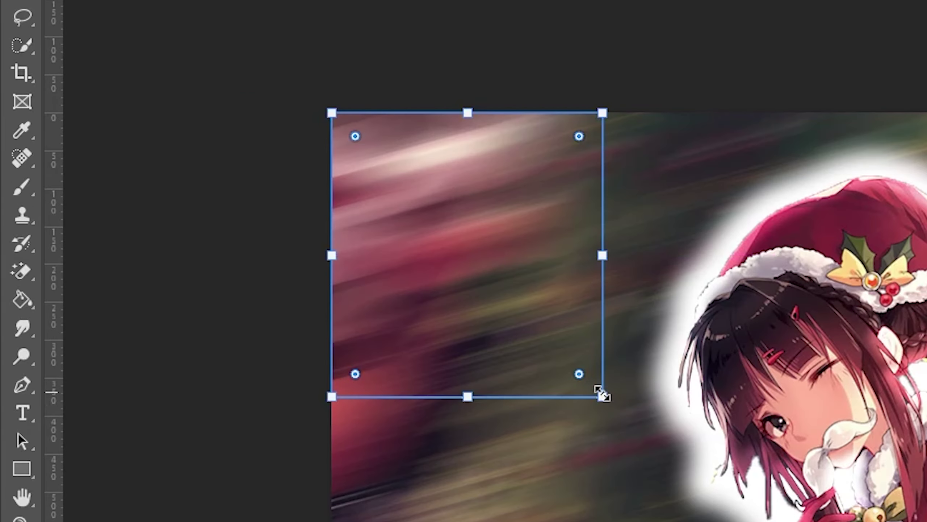
drag(302, 235, 806, 498)
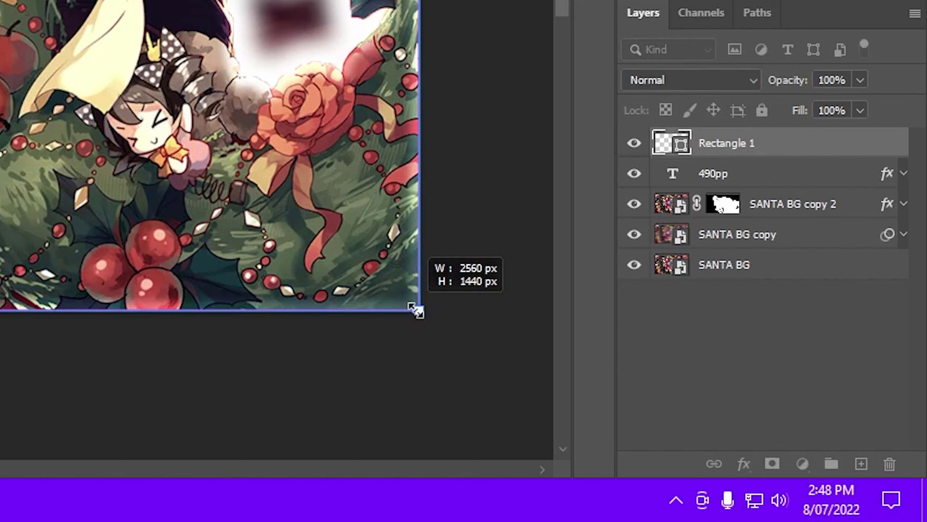
drag(416, 310, 416, 309)
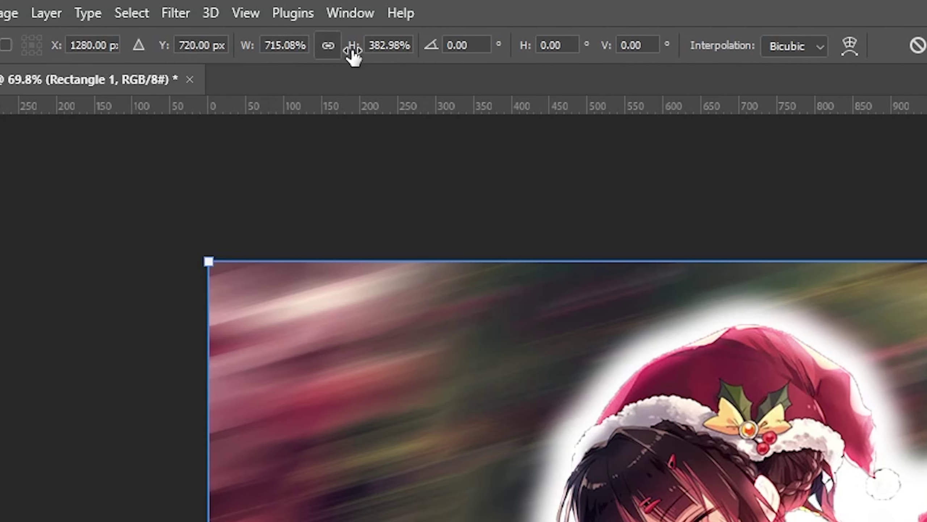
Step: Shrink the rectangle around its centre by 100 px in both width and height
click(299, 49)
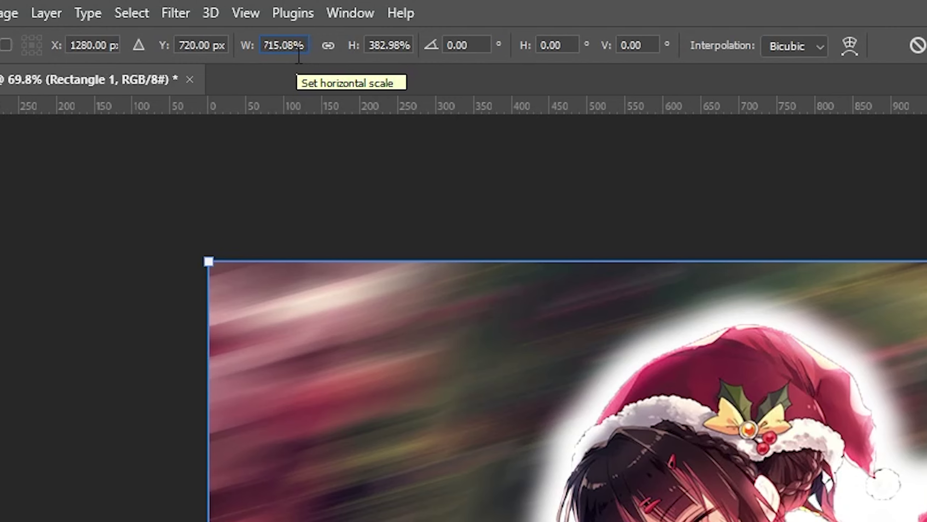
text(- 100px)
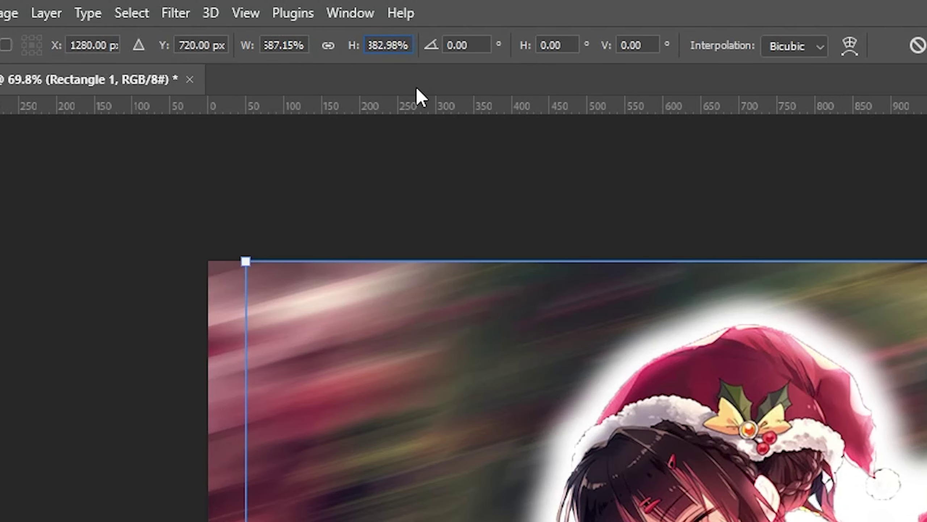
text(- 100px)
key(Return)
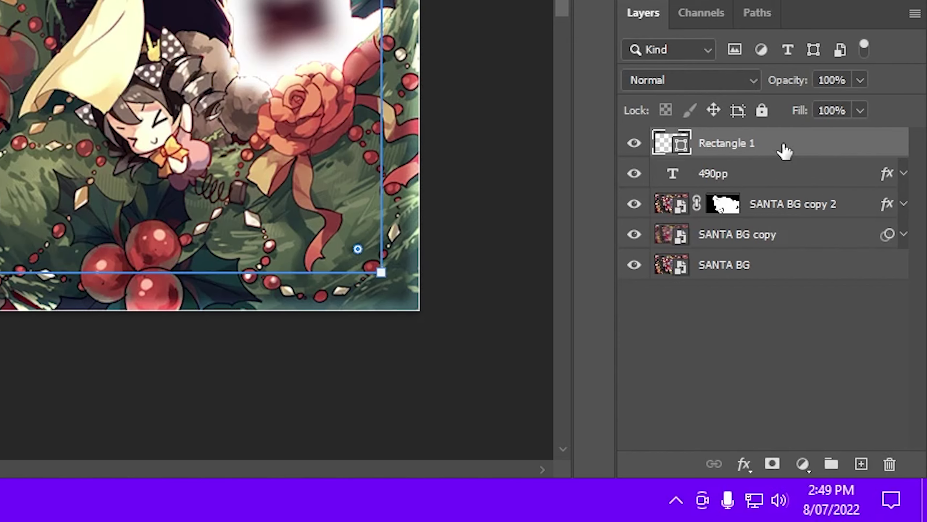
Step: Add a black inner shadow to the rectangle at 100% opacity and 90°, with 0 px distance, 40% choke and 80 px size
double_click(785, 150)
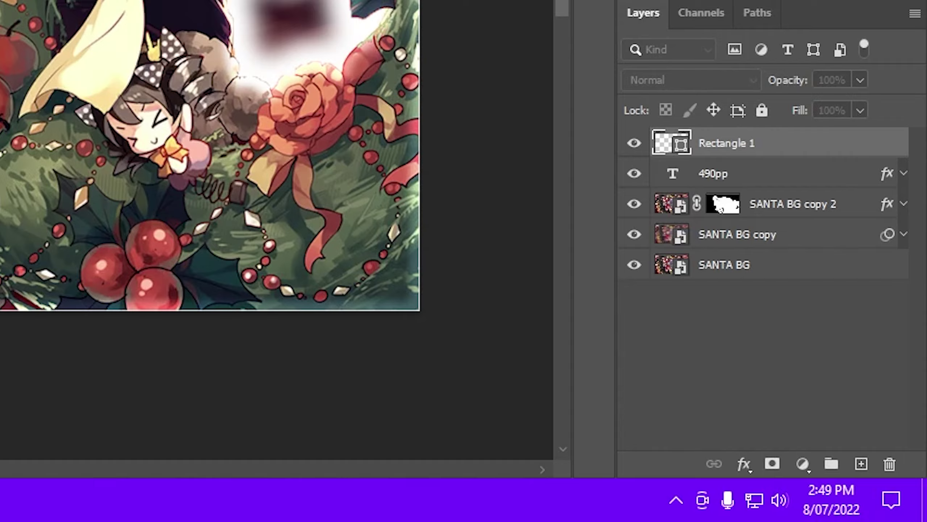
click(154, 141)
click(158, 142)
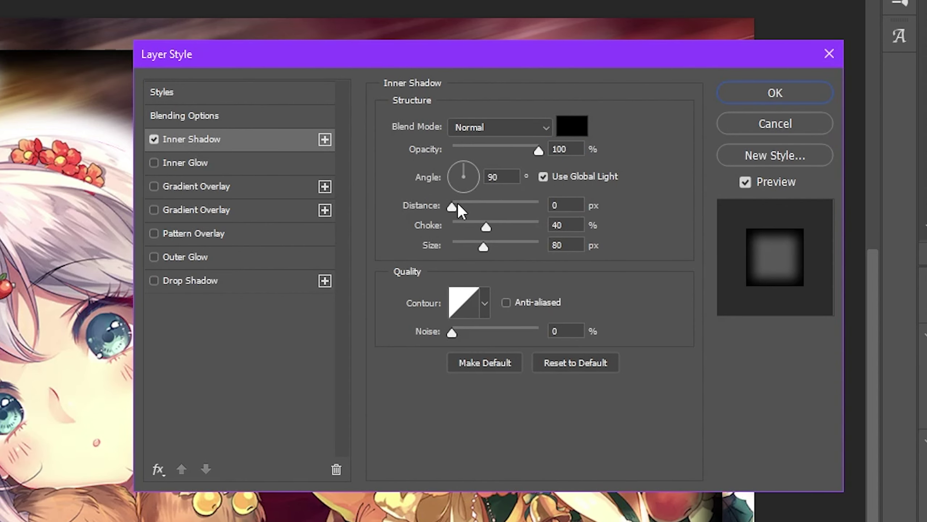
drag(453, 207, 389, 209)
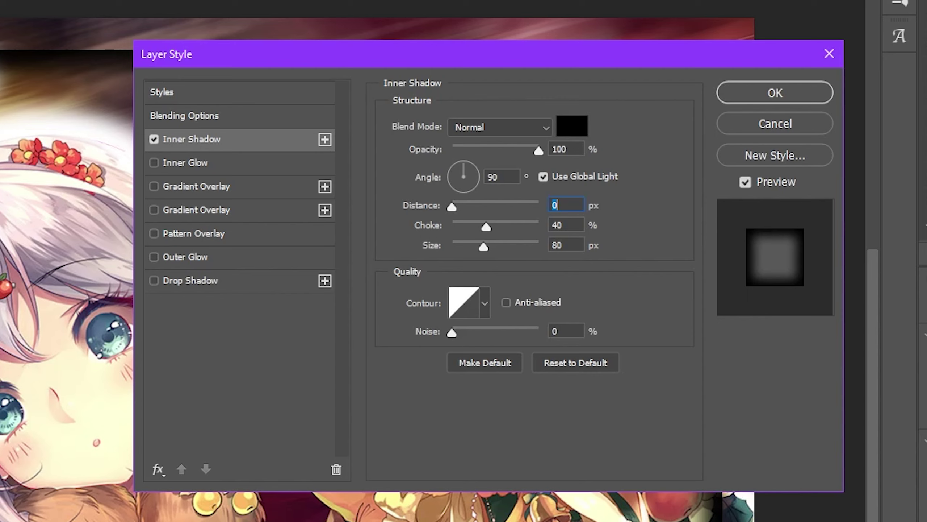
click(778, 96)
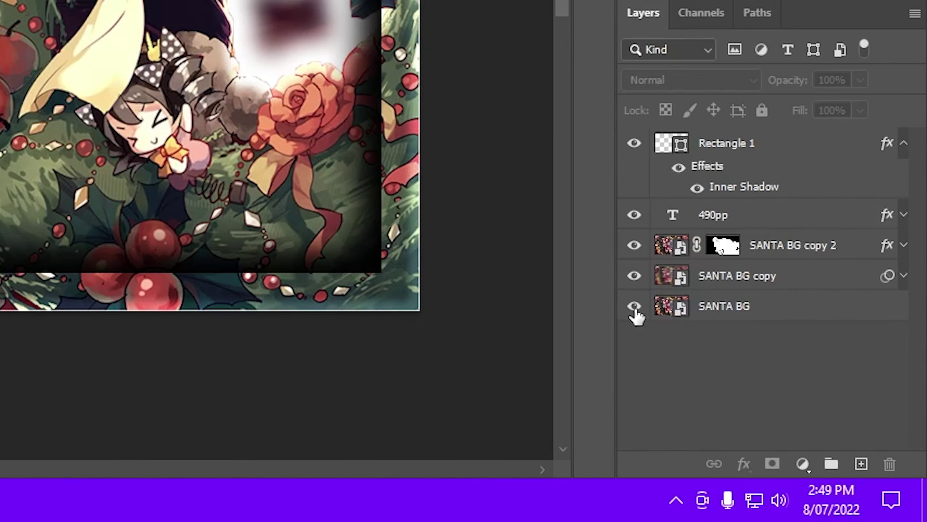
Step: Show only the SANTA BG layer and open it in the Camera Raw Filter with the Basic adjustments expanded
alt+click(634, 308)
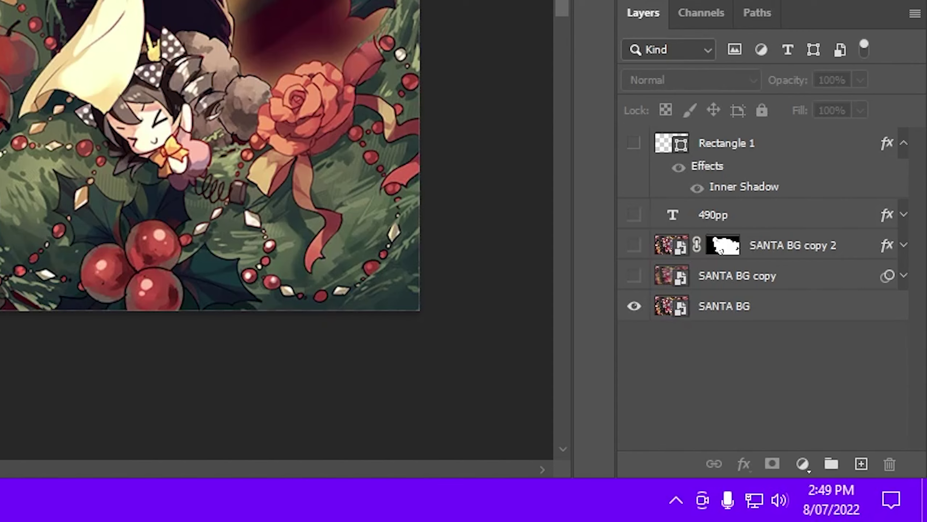
click(769, 307)
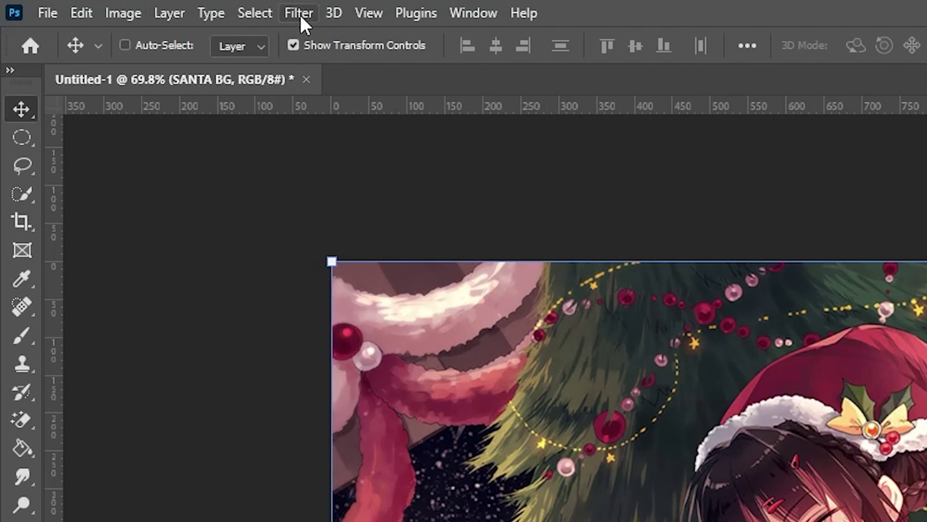
click(307, 8)
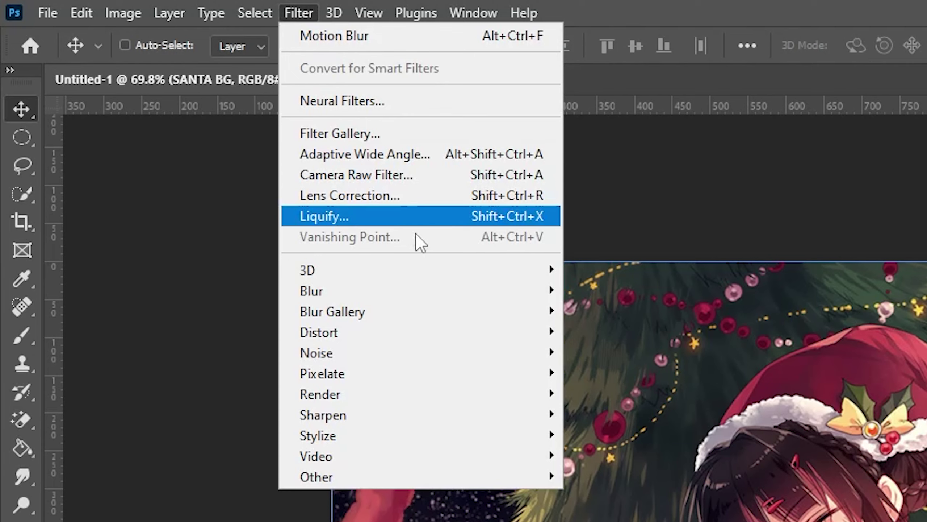
click(422, 174)
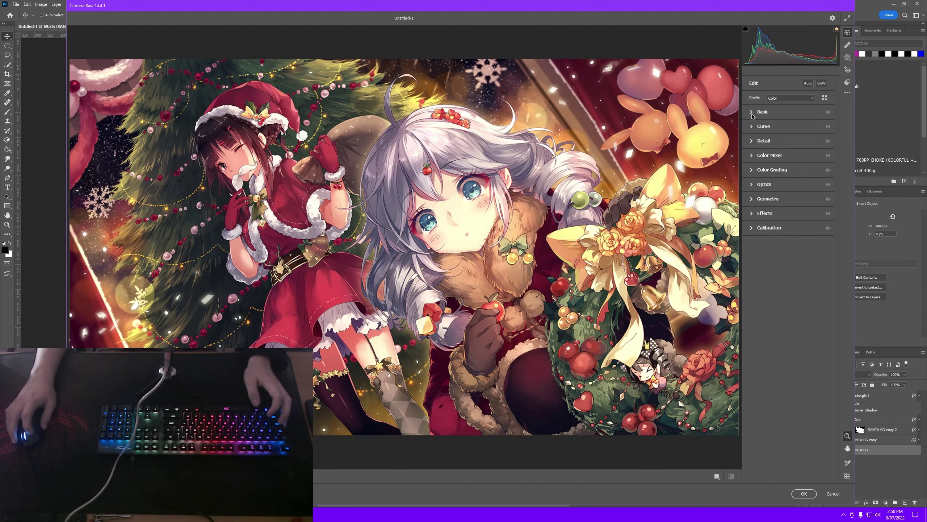
click(752, 115)
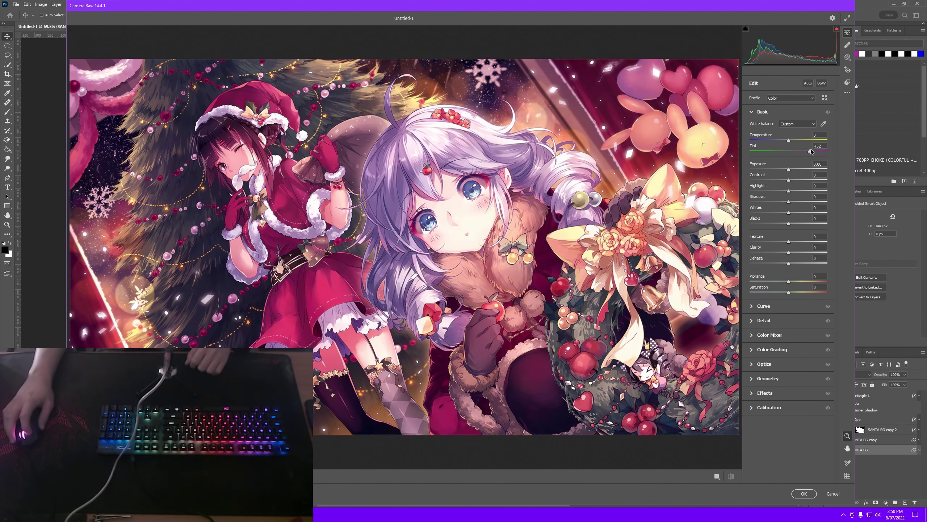
Step: Set Temperature to +30, Tint to 0, Exposure to -0.20 and Contrast to +50 for the SANTA BG image
mouse_move(789, 153)
mouse_down()
mouse_move(849, 150)
mouse_move(790, 151)
mouse_up()
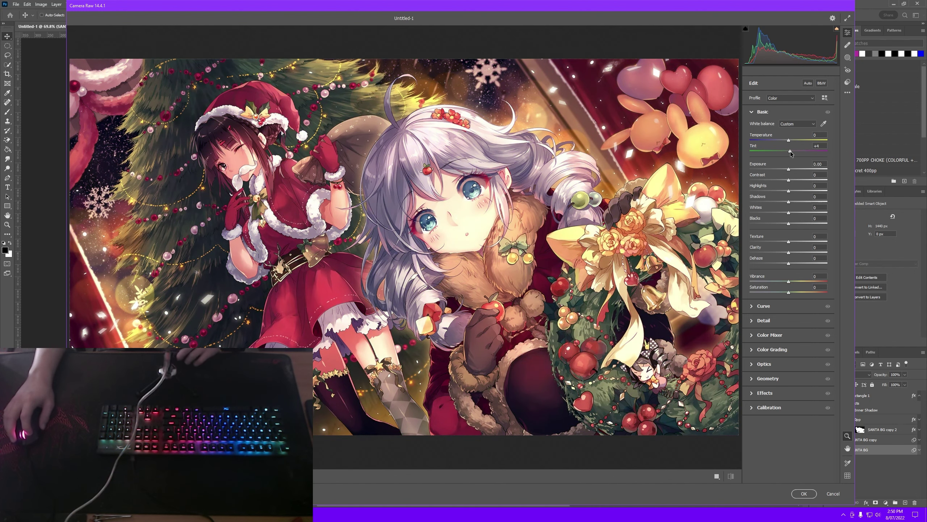
click(822, 146)
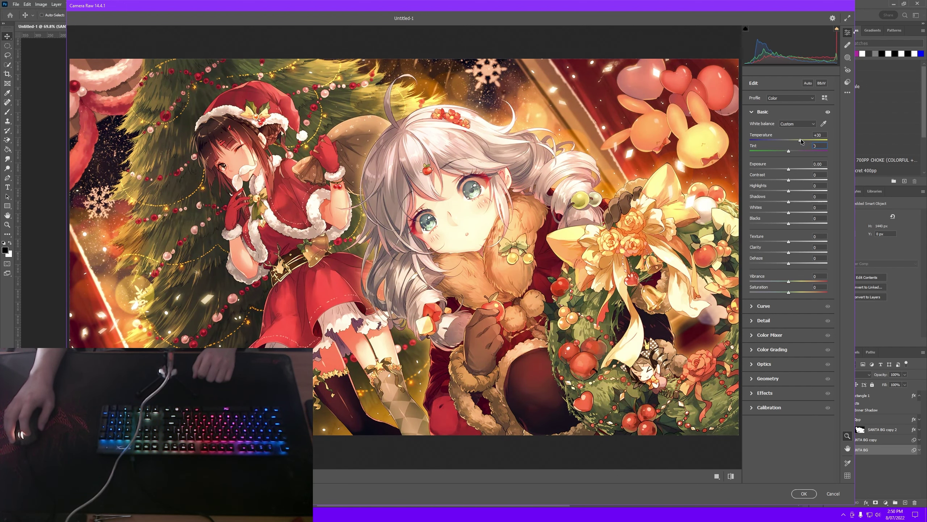
drag(795, 169, 786, 171)
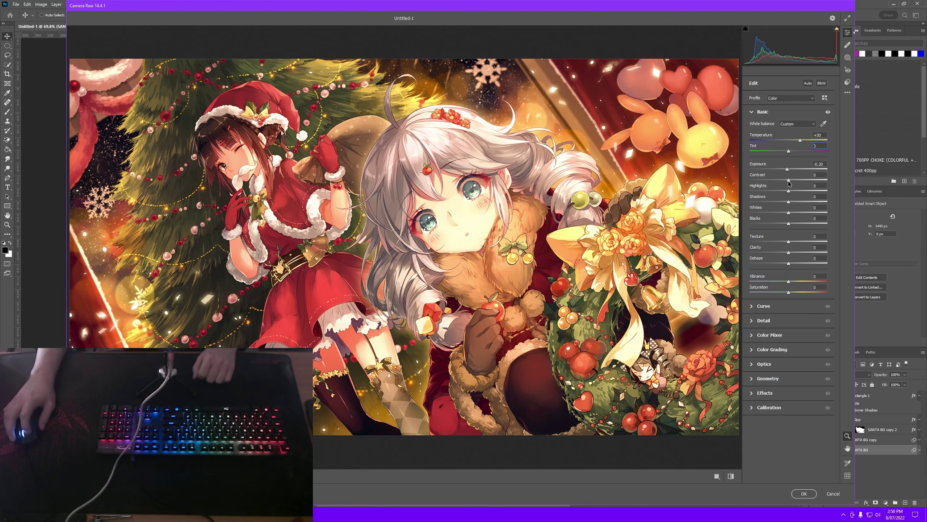
drag(463, 293, 635, 283)
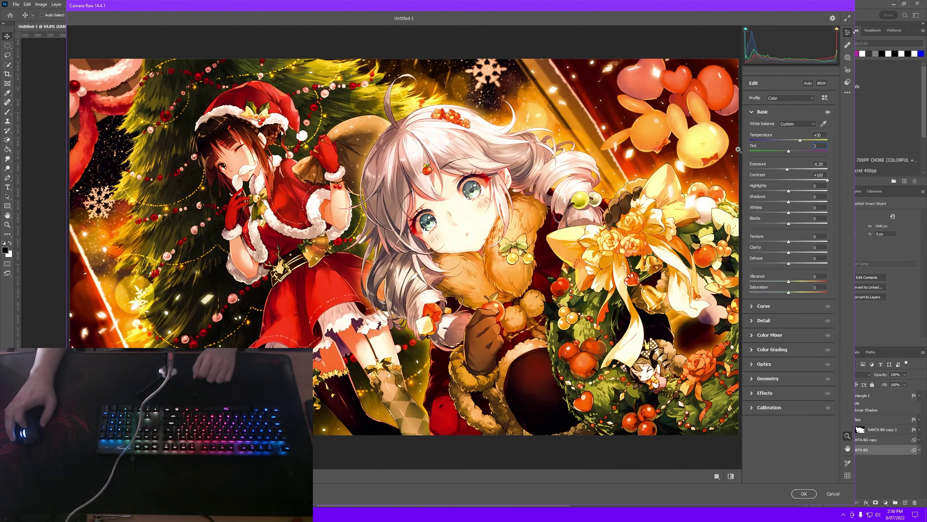
drag(827, 180, 808, 181)
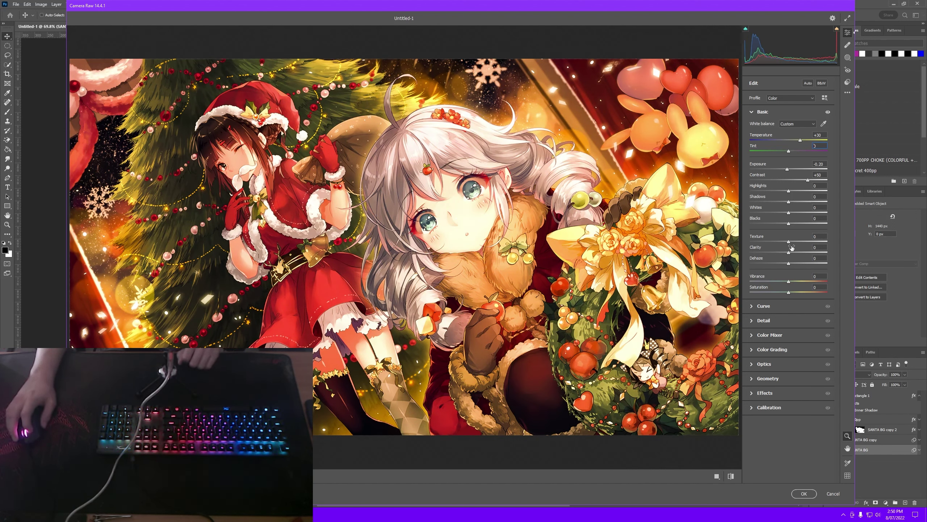
Step: Keep Clarity at 0, set Vibrance to +40 and Saturation to +20, and compare the image without the Basic adjustments
drag(789, 252, 828, 253)
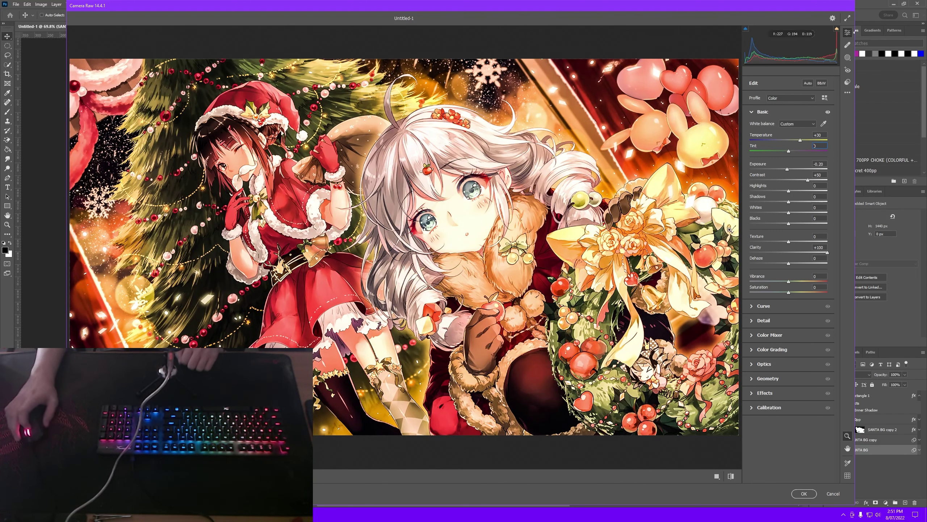
drag(820, 255, 789, 255)
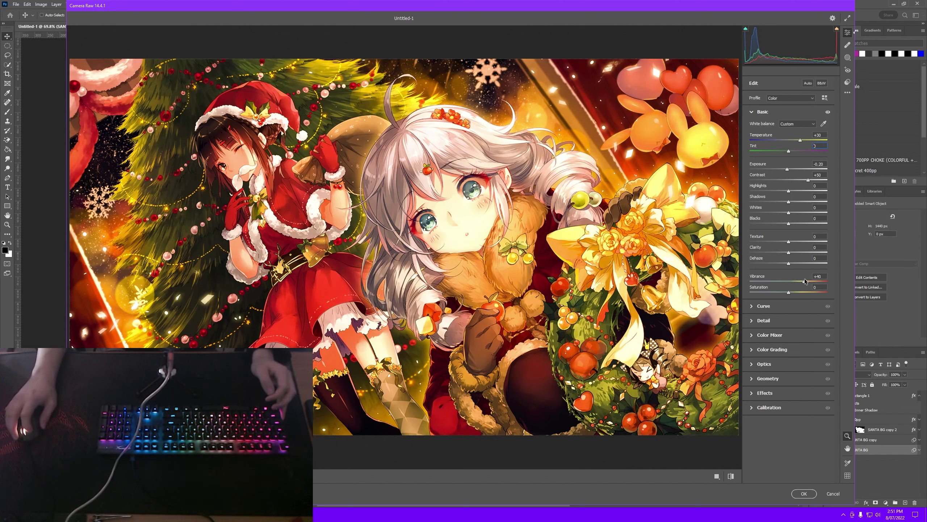
mouse_move(805, 280)
mouse_down()
mouse_move(831, 278)
mouse_move(799, 292)
mouse_up()
key(ctrl+z)
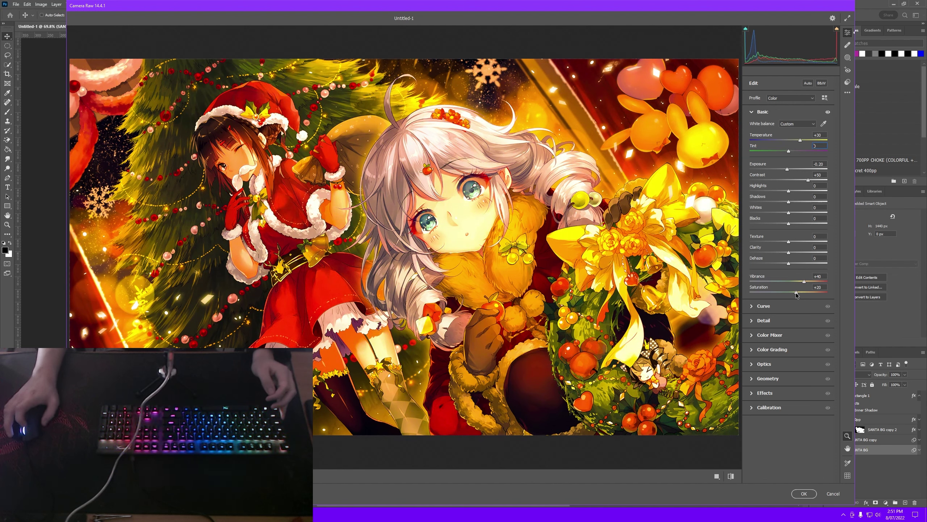
click(827, 112)
click(828, 112)
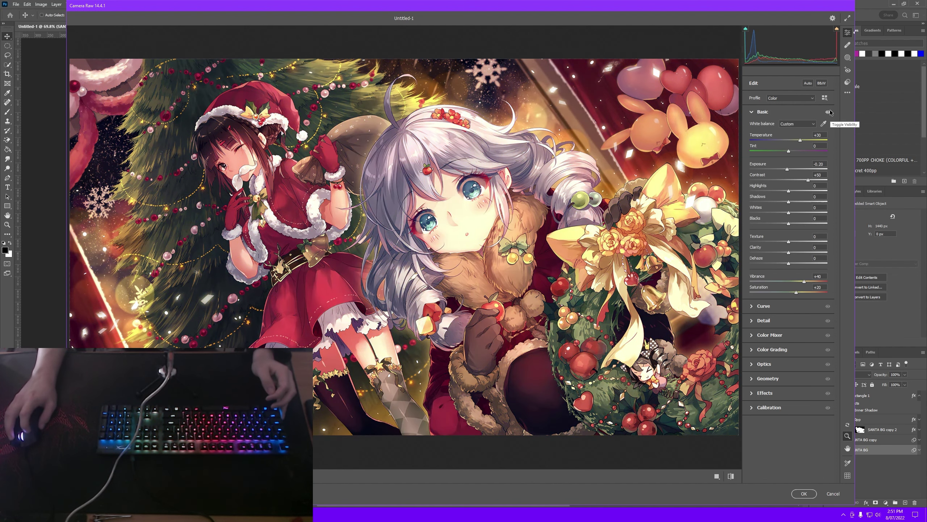
click(752, 113)
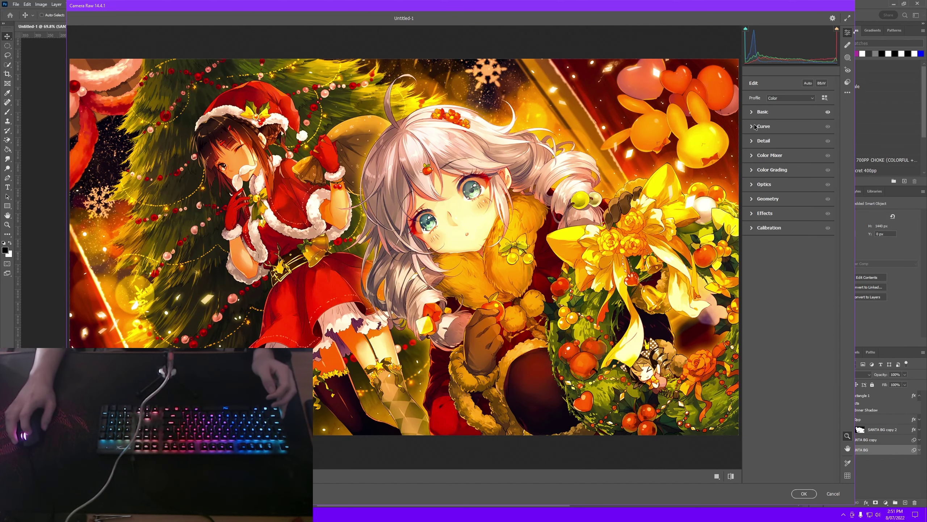
Step: Color-grade the shadows of SANTA BG with hue 240, saturation 100 and luminance -20
click(752, 170)
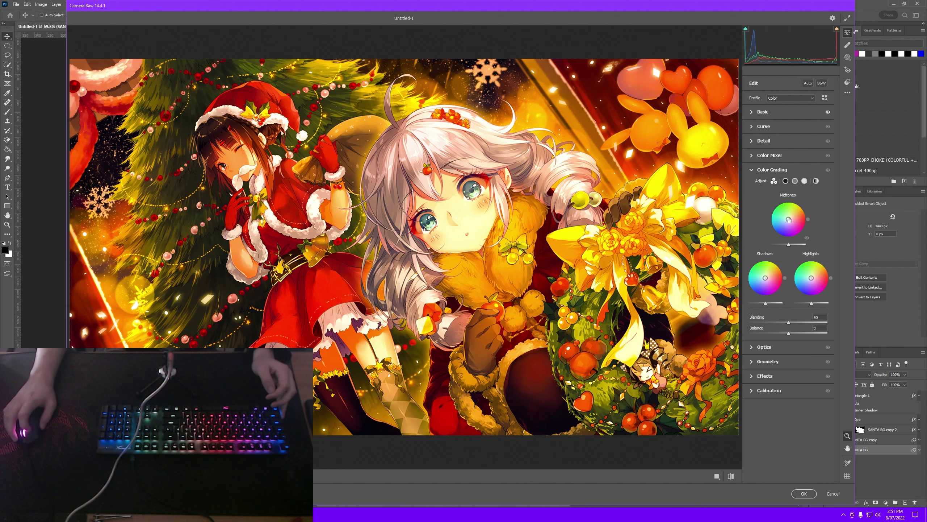
click(786, 181)
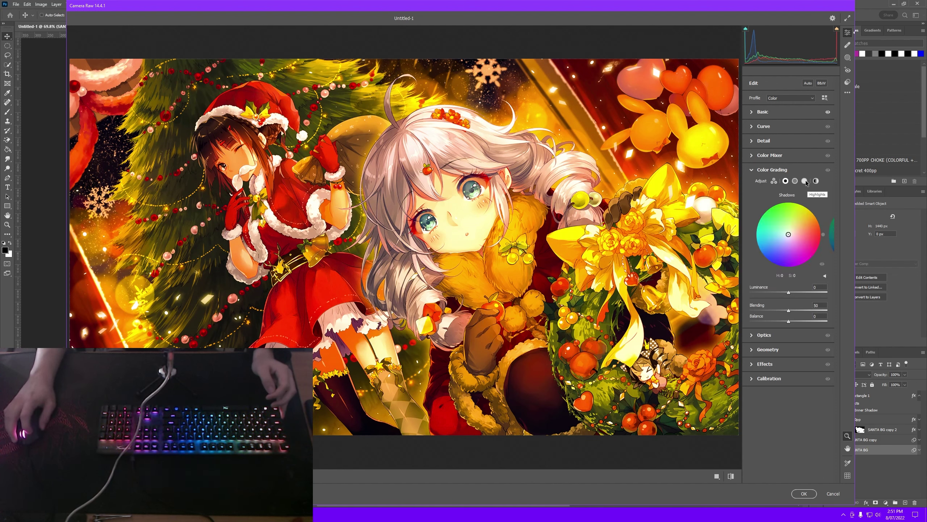
click(787, 182)
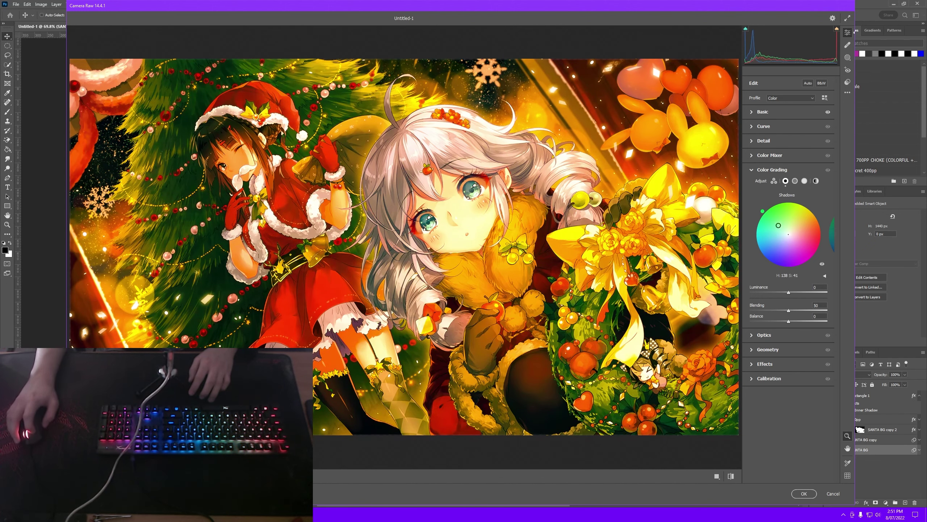
drag(788, 235, 769, 257)
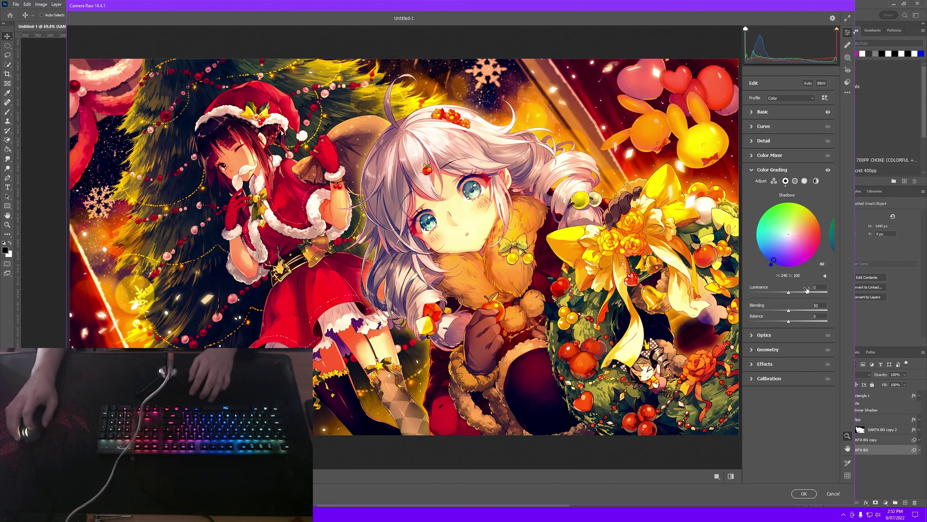
mouse_move(788, 292)
mouse_down()
mouse_move(818, 294)
mouse_move(761, 294)
mouse_move(780, 295)
mouse_up()
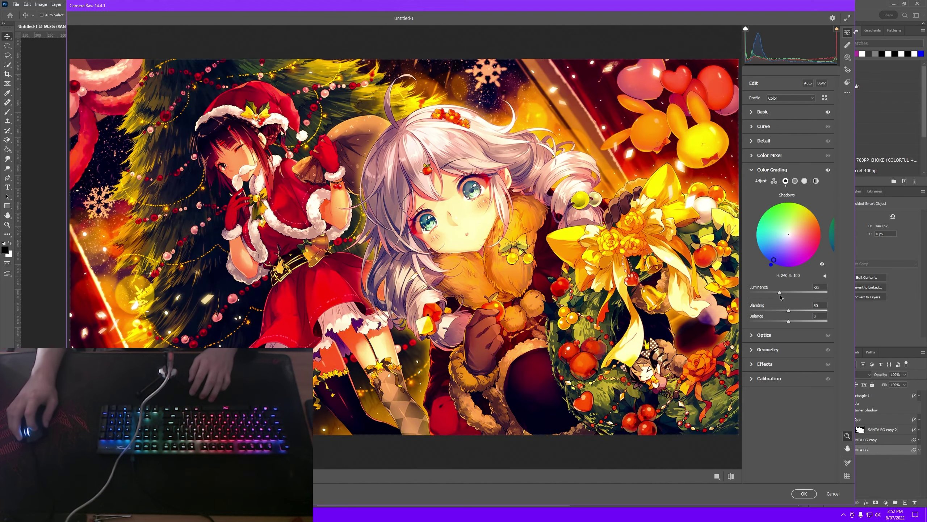
Step: Color-grade the highlights with hue 60 and saturation 100, keeping their luminance at 0, and collapse the Color Grading settings
click(805, 181)
drag(784, 217, 803, 208)
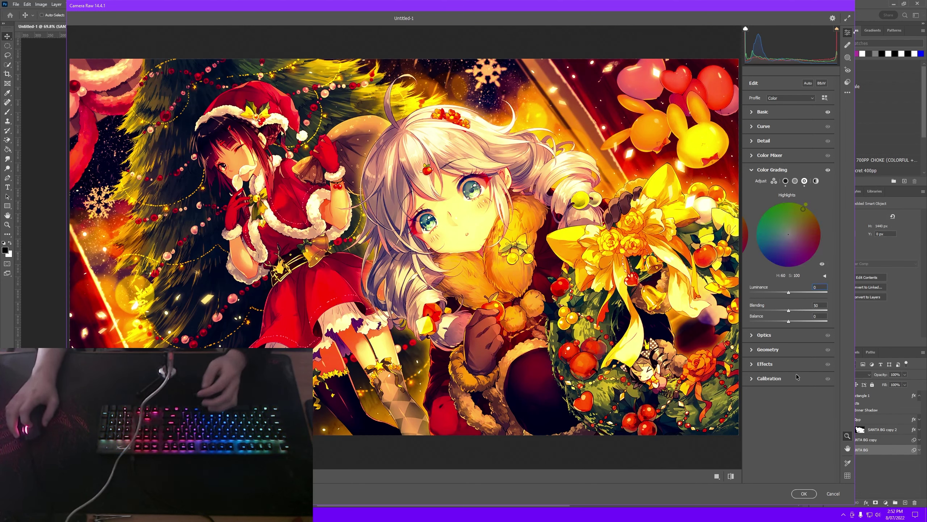
click(750, 170)
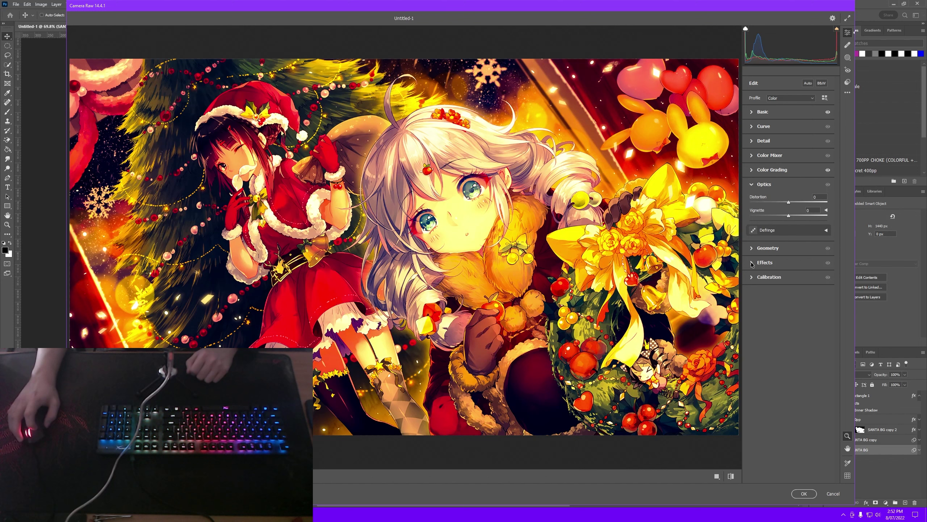
Step: Set the Optics vignette to -100 and compare the image without the Optics adjustment
click(761, 213)
click(764, 212)
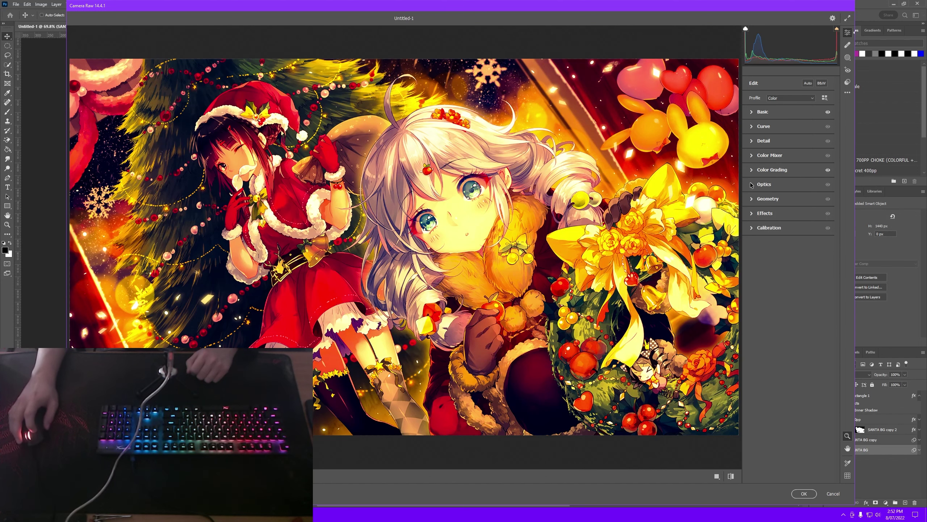
click(764, 184)
drag(789, 216, 750, 216)
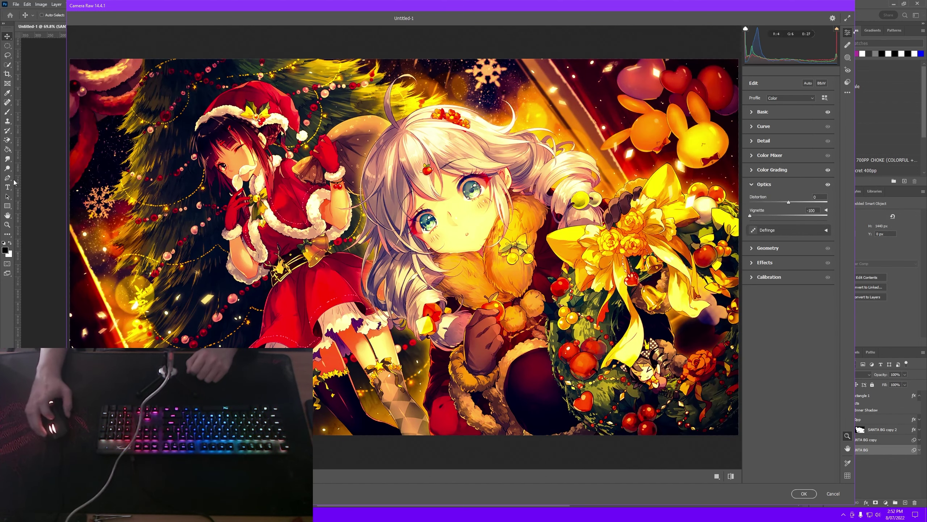
click(828, 184)
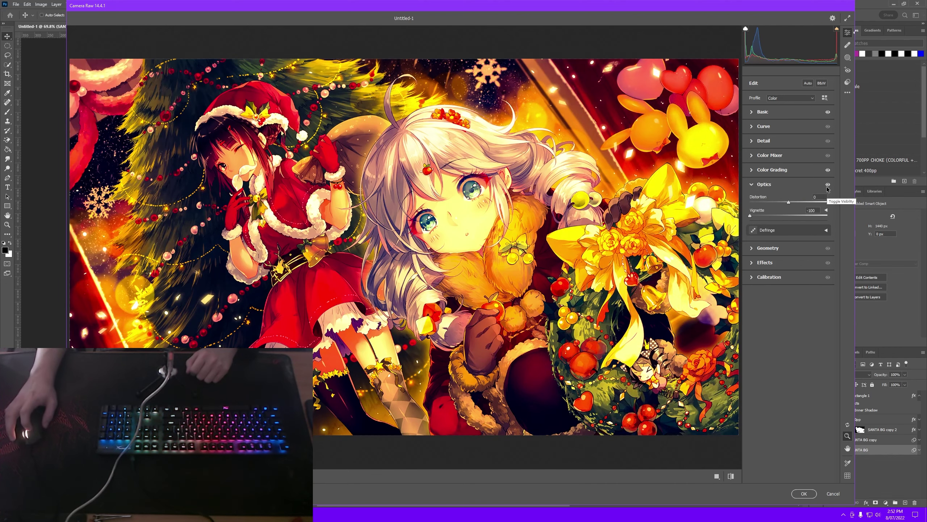
click(751, 185)
Step: Try an Effects vignetting of -100 on the image and reset it to 0
click(752, 214)
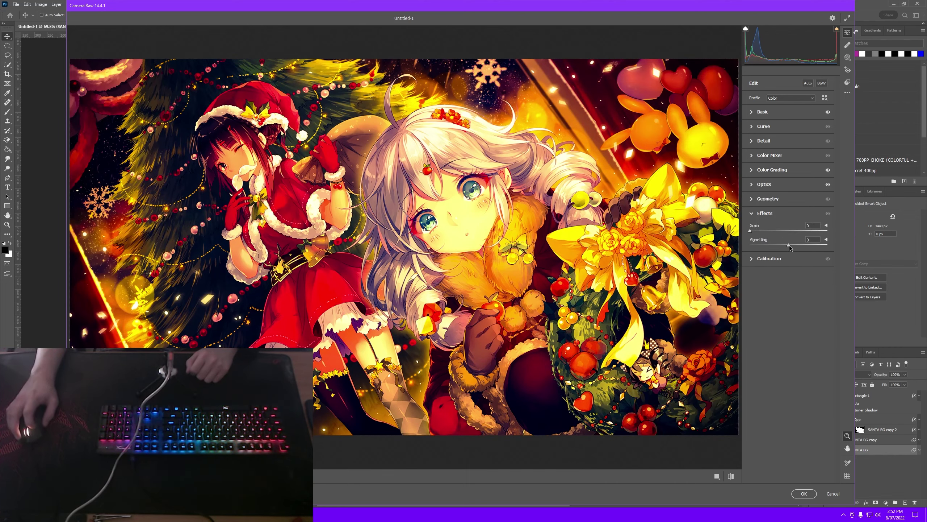
drag(789, 246, 719, 248)
drag(828, 213, 766, 240)
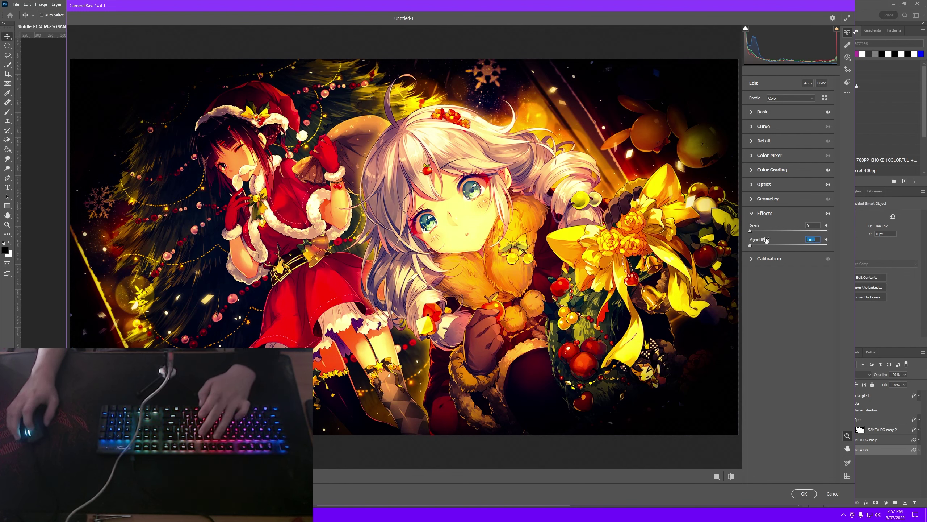
text(0)
click(751, 214)
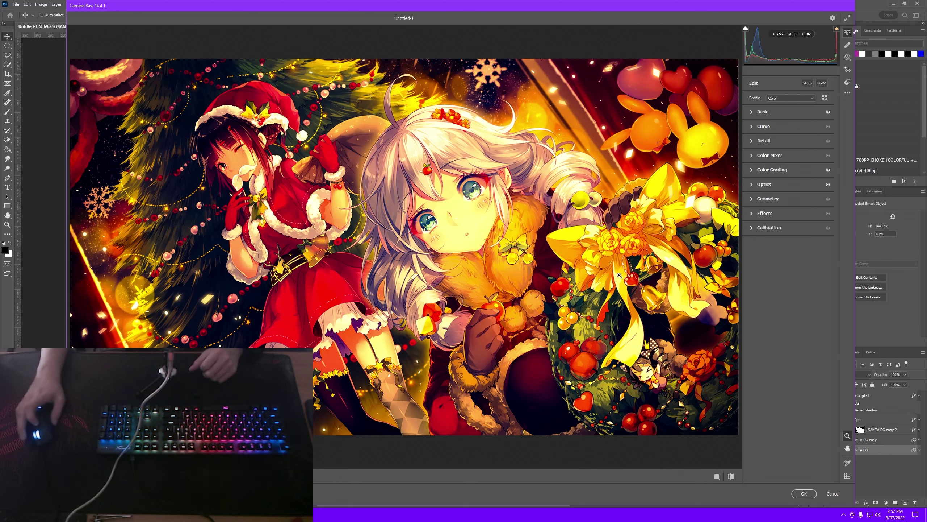
Step: Apply the Camera Raw Filter, copy its smart filter from SANTA BG to SANTA BG copy and SANTA BG copy 2, and show the hidden layers
click(804, 493)
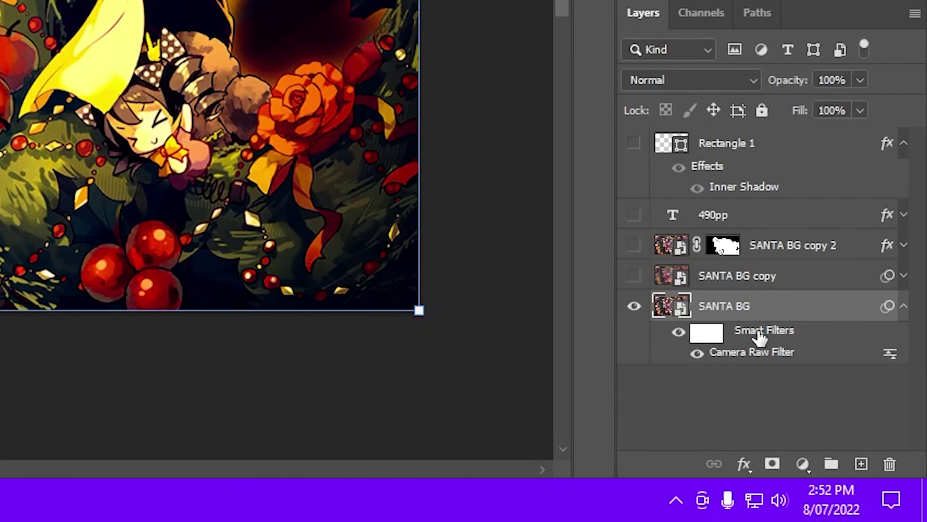
drag(759, 332, 657, 280)
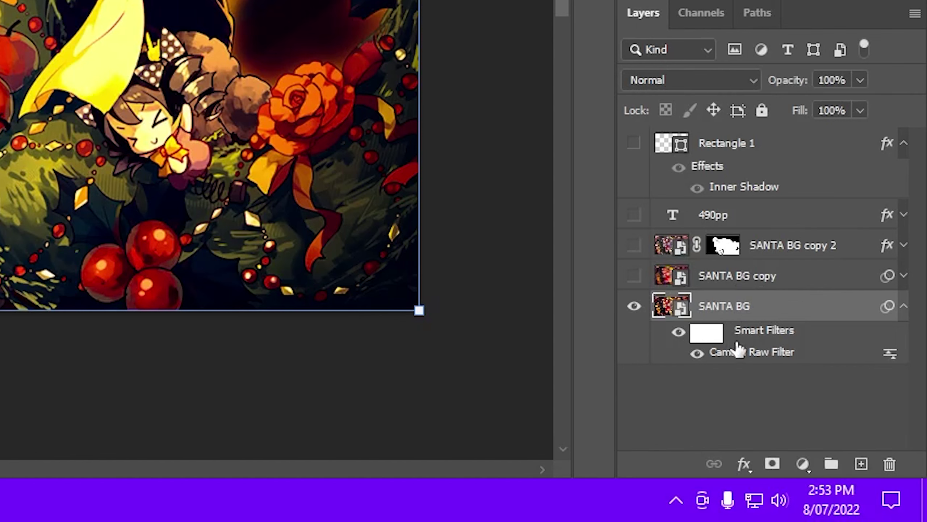
drag(759, 332, 679, 255)
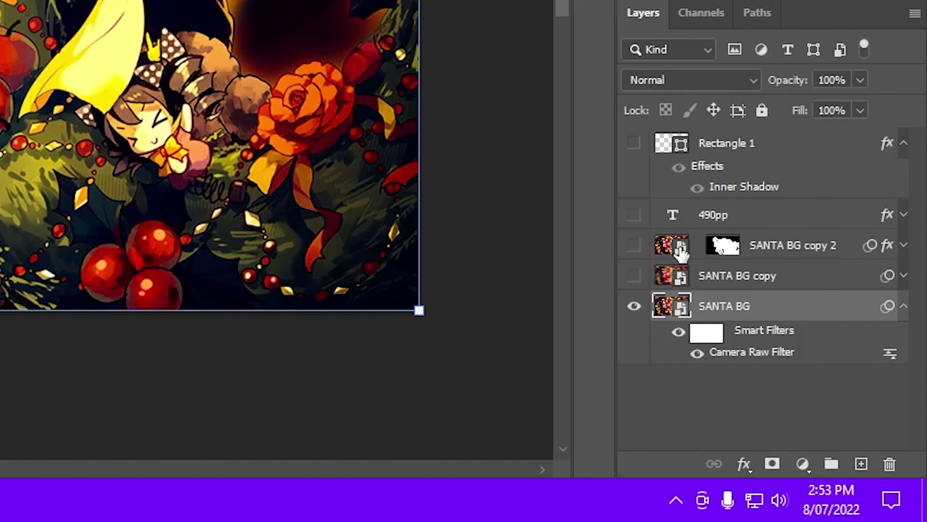
click(634, 275)
click(634, 245)
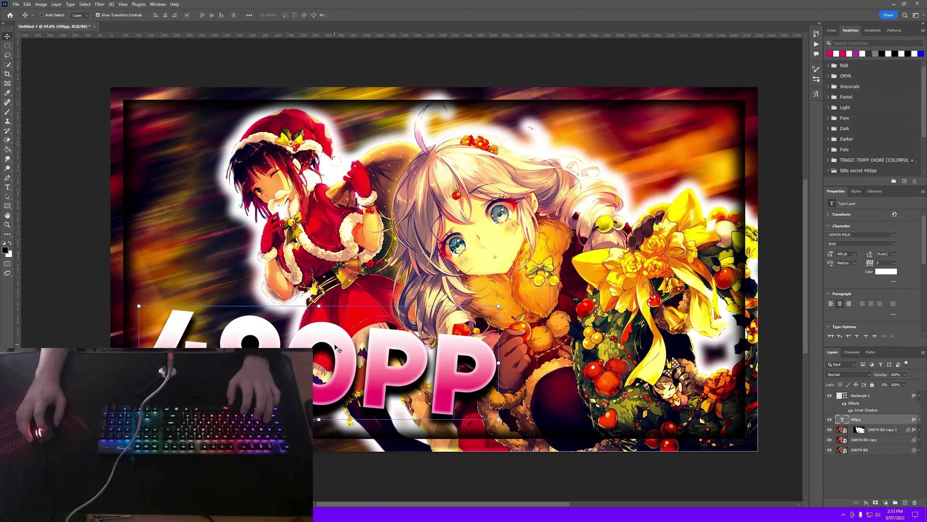
Step: Align the 490PP title with the frame's lower-left corner, offset it 100 px up and 100 px right, and deselect it
drag(334, 342, 319, 362)
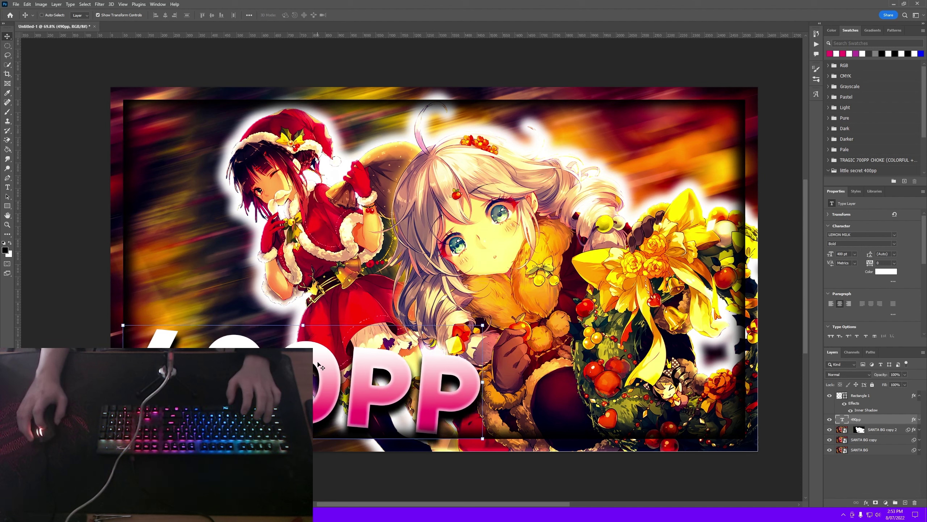
key(ctrl+t)
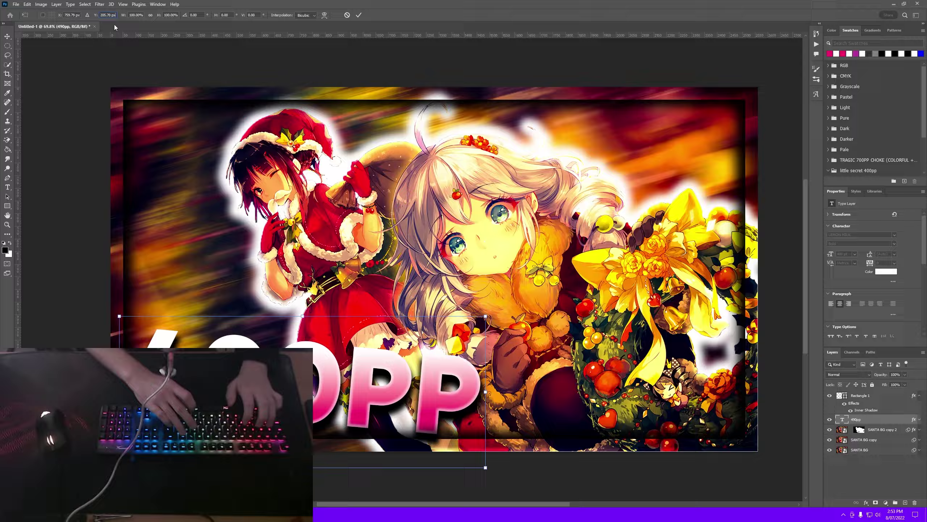
key(Right)
text(- 1)
text(00)
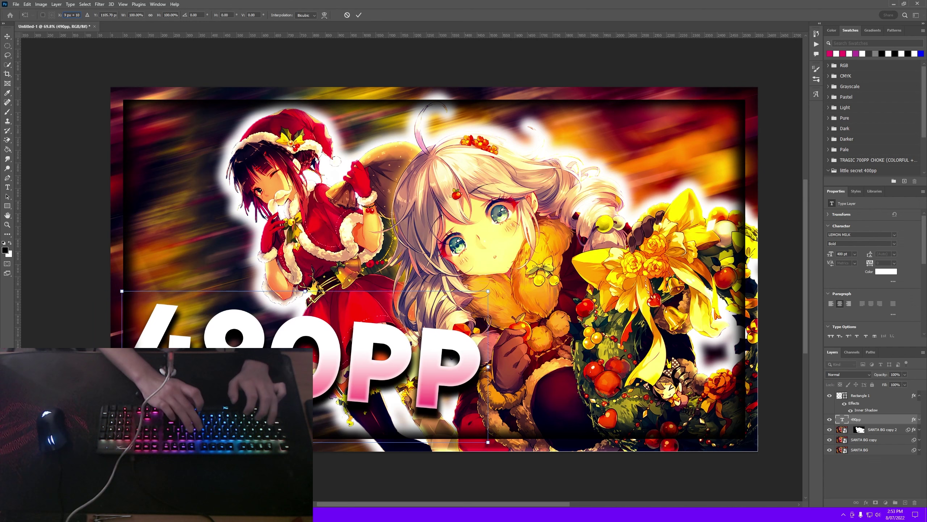
text(0px)
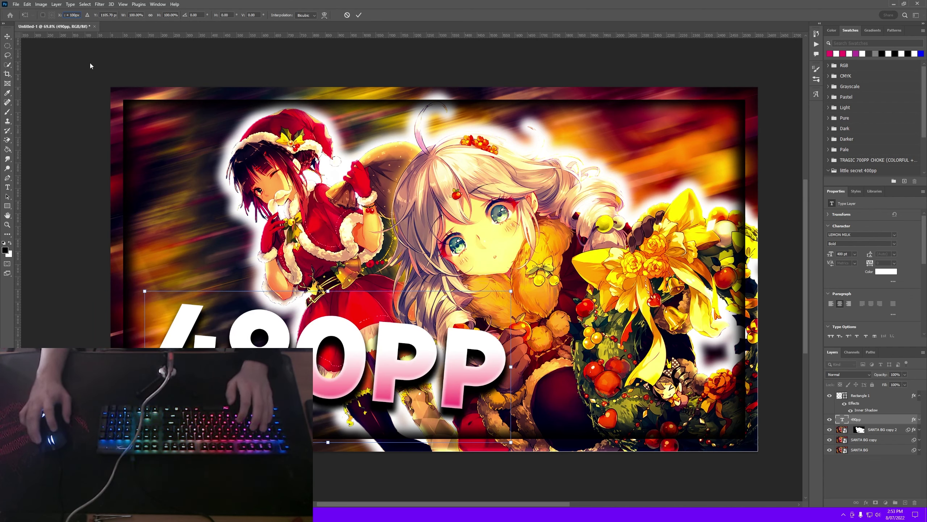
click(360, 15)
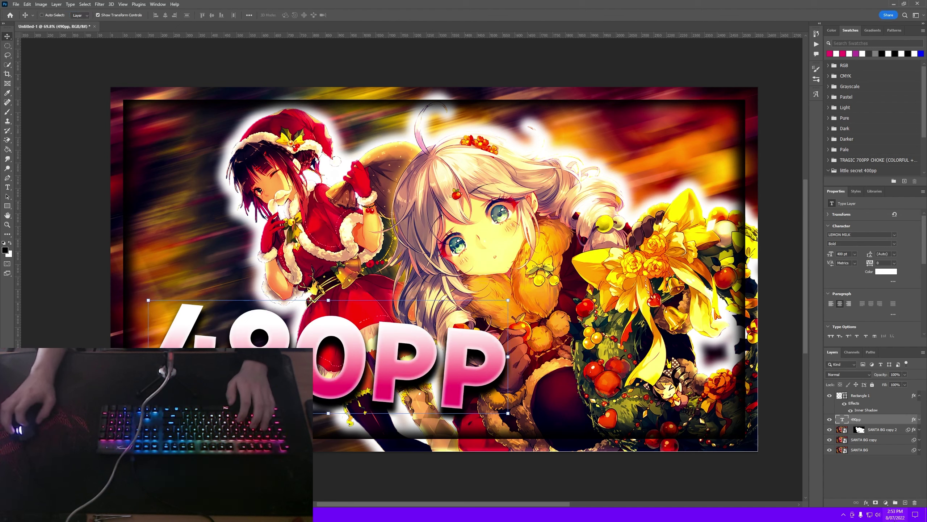
click(861, 479)
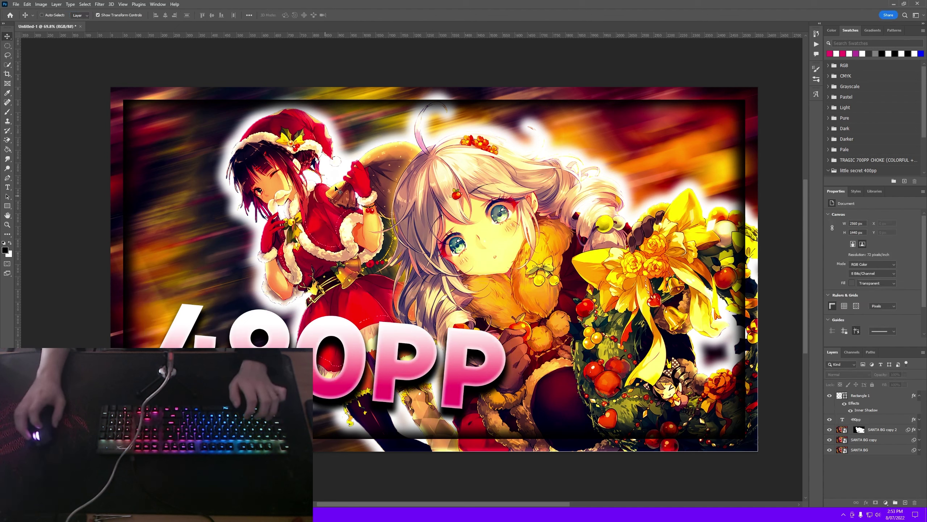
Step: Save the document on the computer in the _Thumbnails folder as the Photoshop file "25 - santa san v2"
key(ctrl+s)
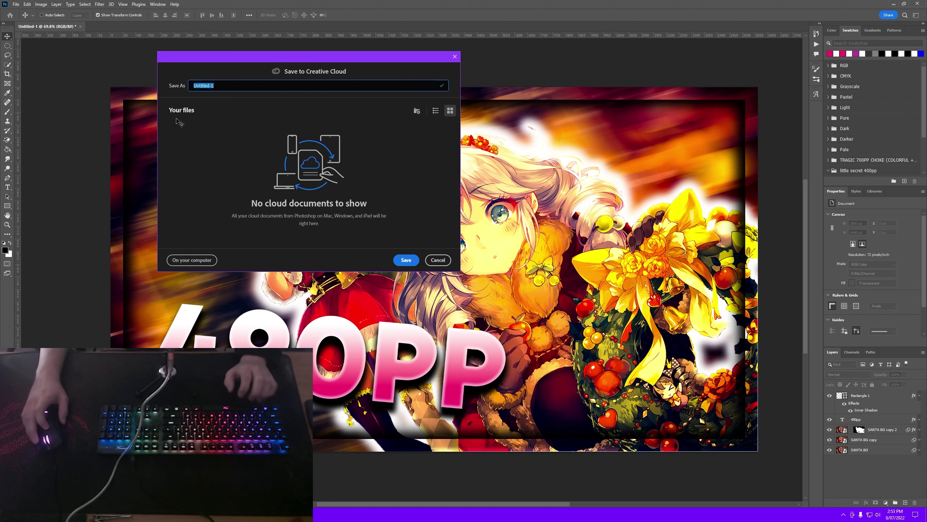
click(193, 260)
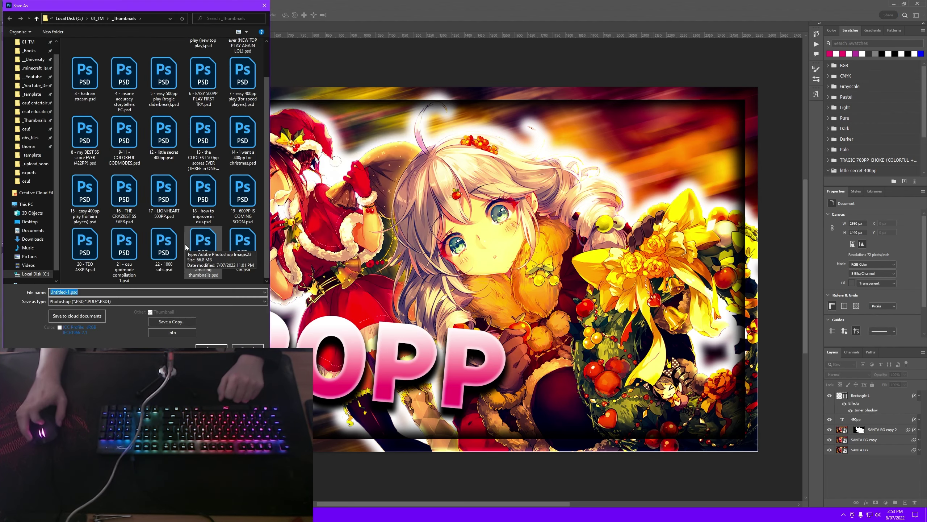
text(25 sant)
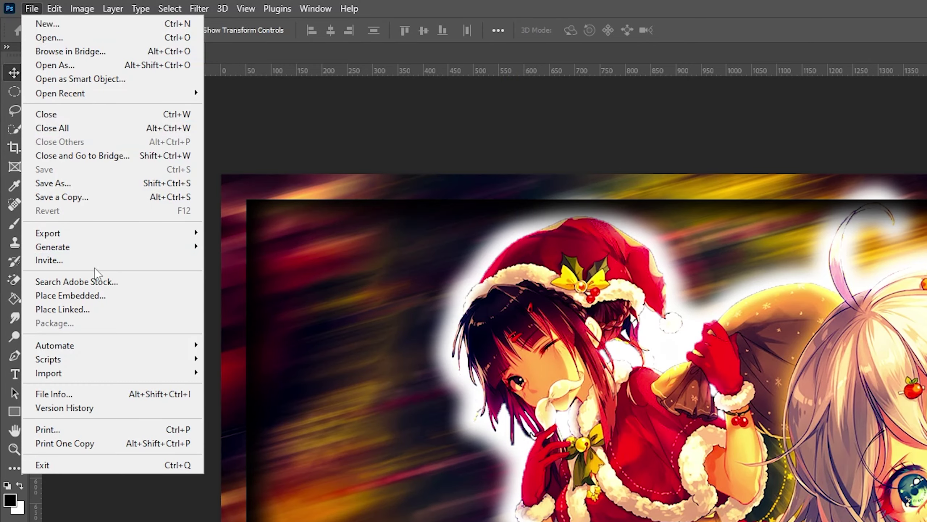
Step: Export the artwork as a 2560 × 1440 JPG at quality 6 named "25 - santa san v2.jpg" into the exports folder
mouse_move(110, 233)
click(252, 247)
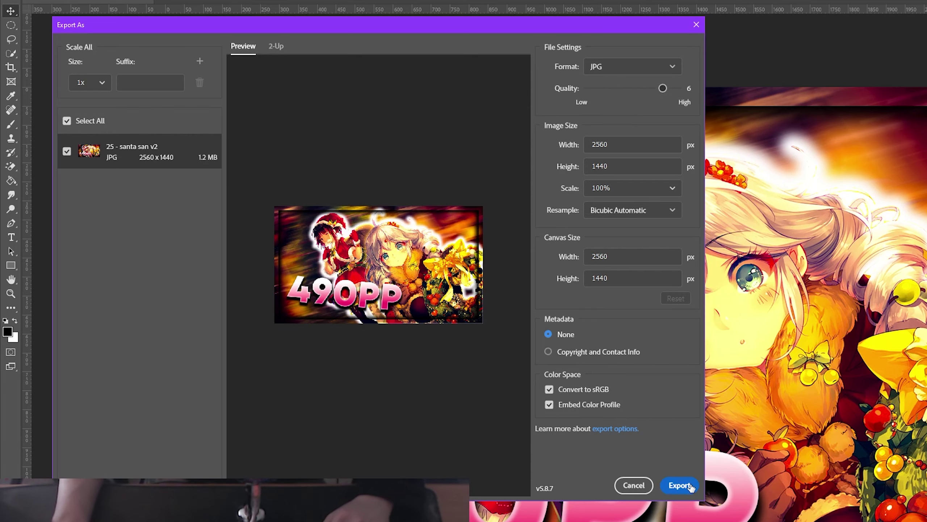
click(679, 485)
double_click(302, 115)
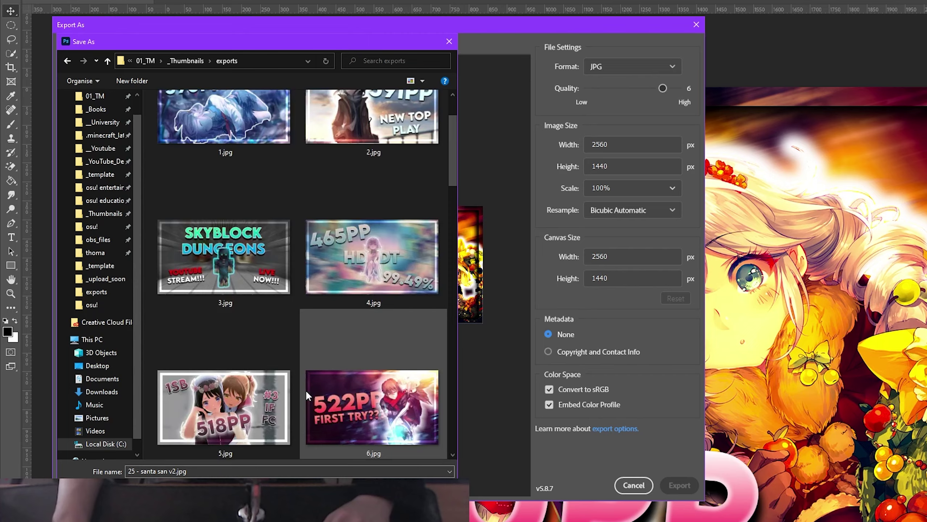
key(Return)
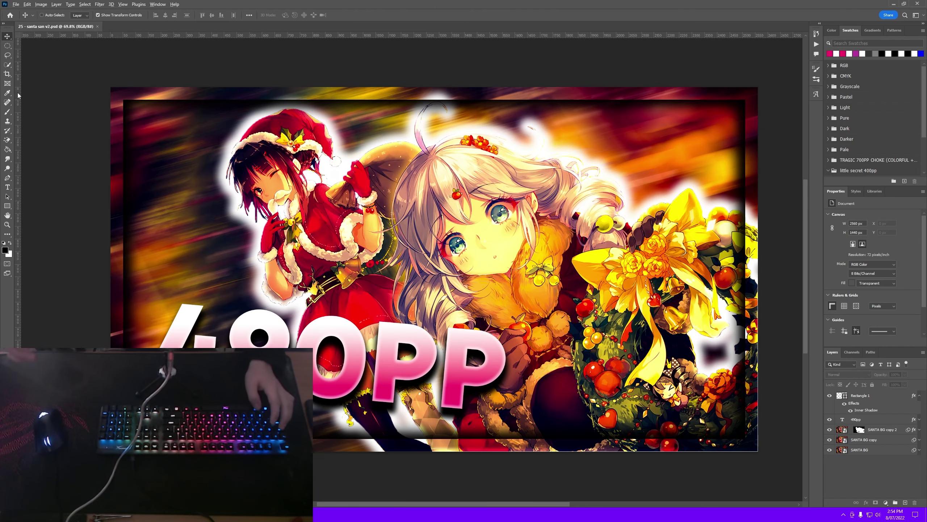
Step: Switch to File Explorer and open the exports folder inside _Thumbnails
key(alt+Tab)
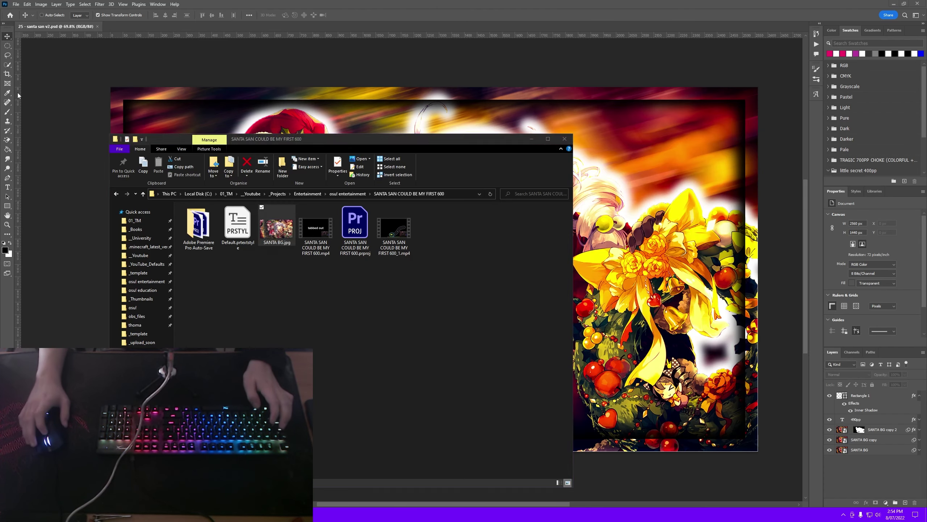
click(141, 351)
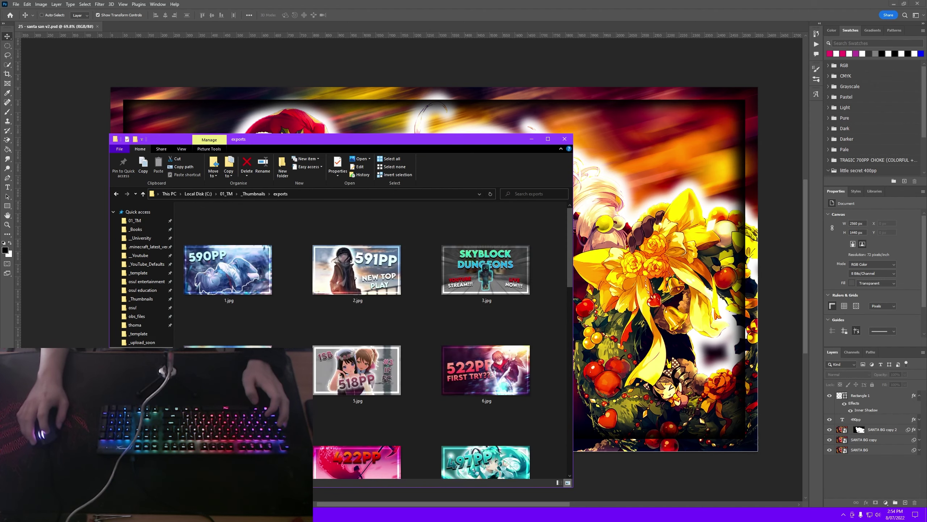